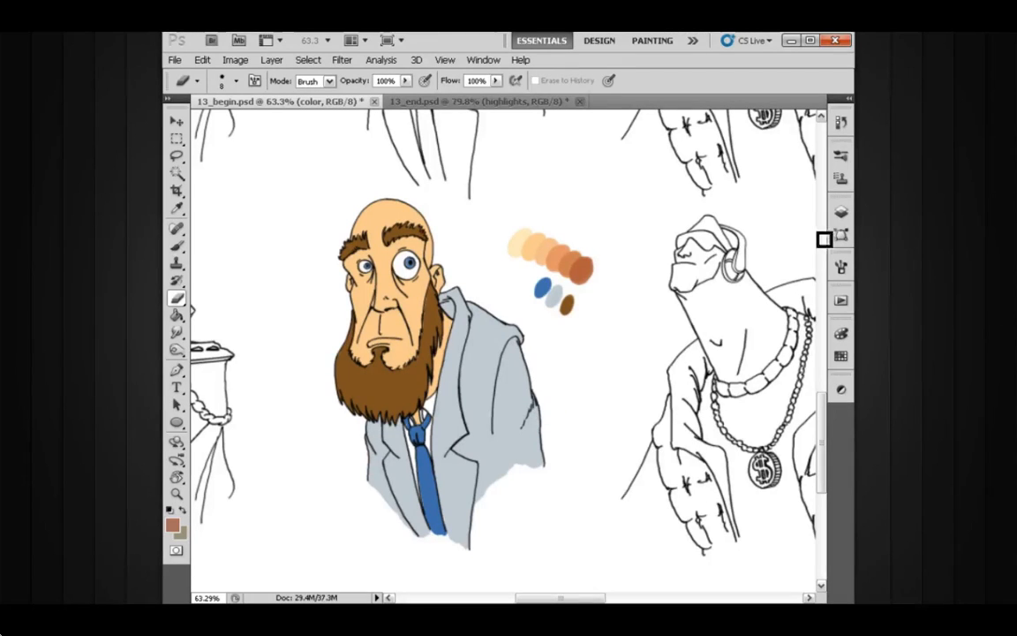
# Step: Make the grey-green Layer 4 visible as the backdrop behind the characters
pyautogui.click(840, 211)
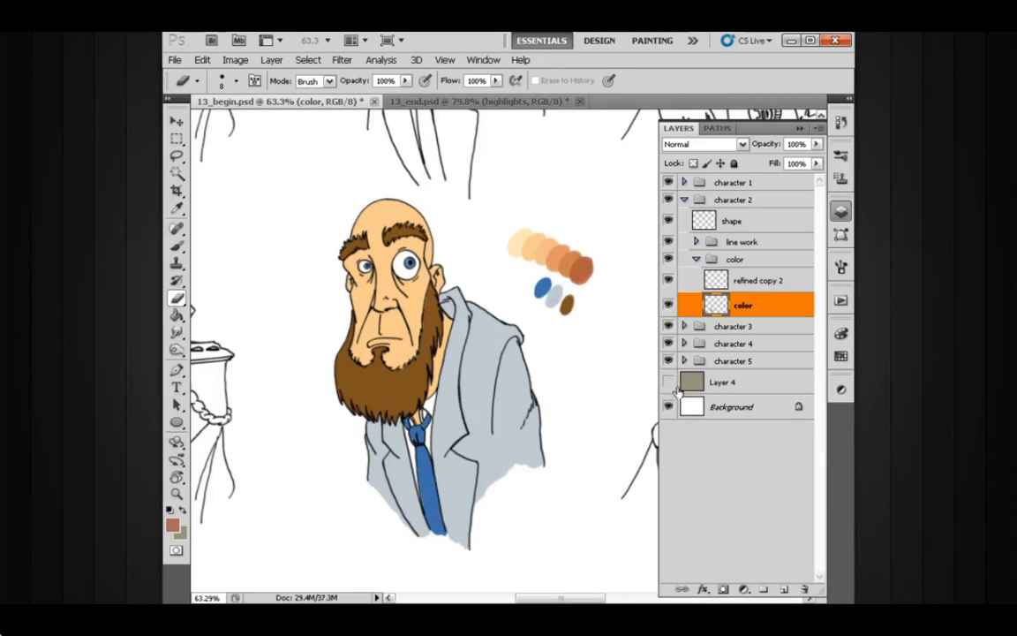
pyautogui.click(667, 382)
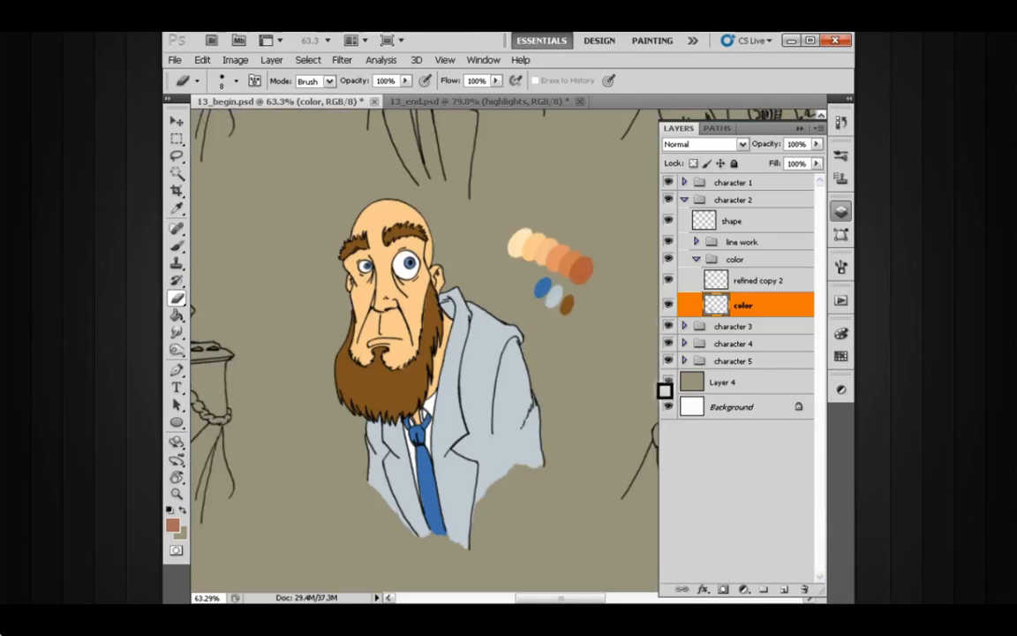
pyautogui.moveTo(571, 402); pyautogui.dragTo(562, 393)
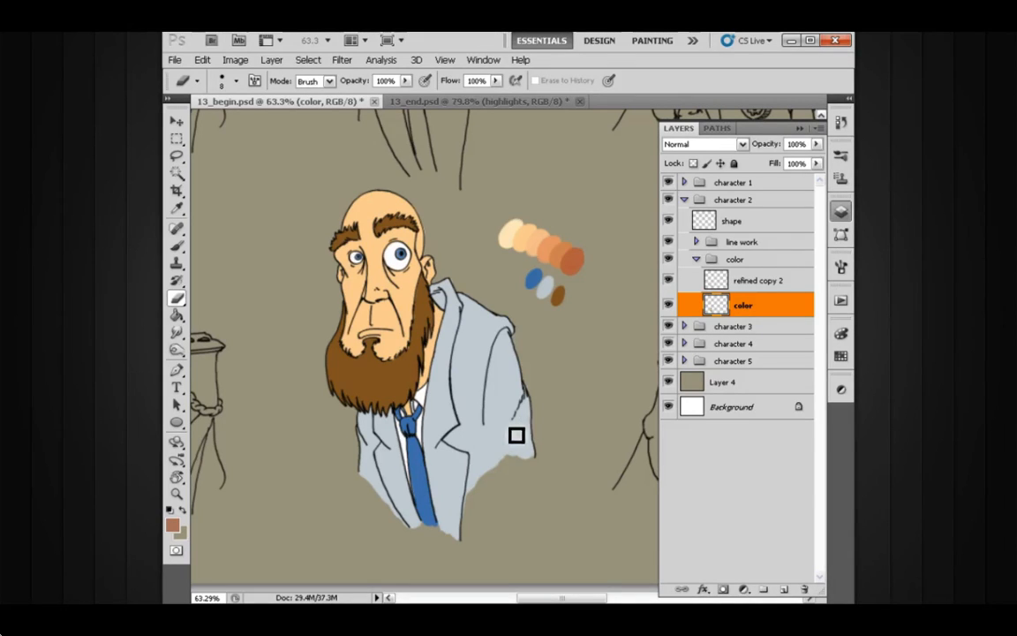
# Step: Inspect the backdrop's grey-green swatch in the Color Picker without changing it
pyautogui.press('x')
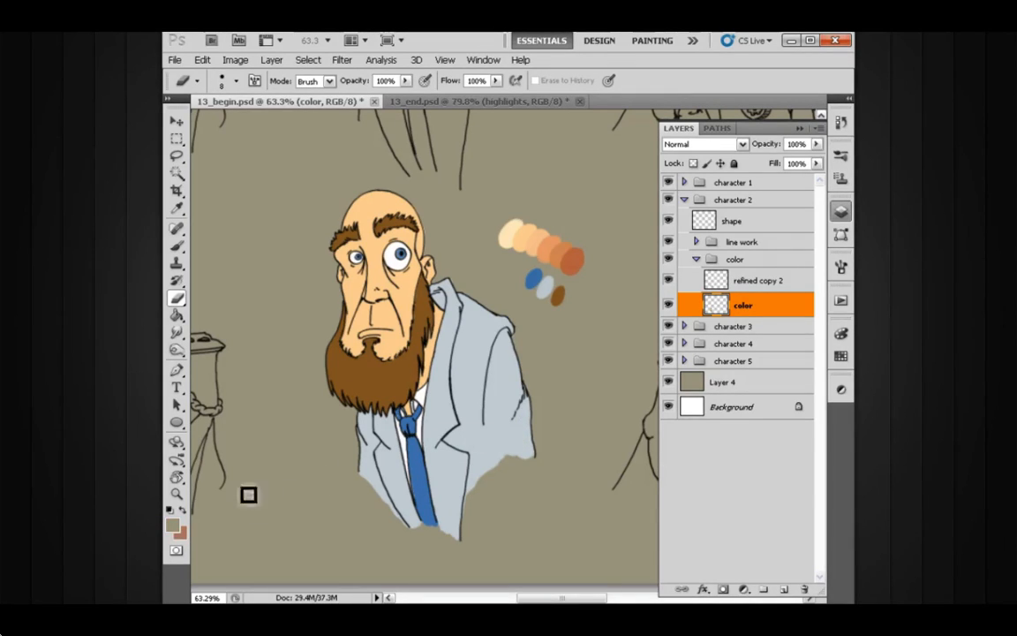
pyautogui.click(173, 525)
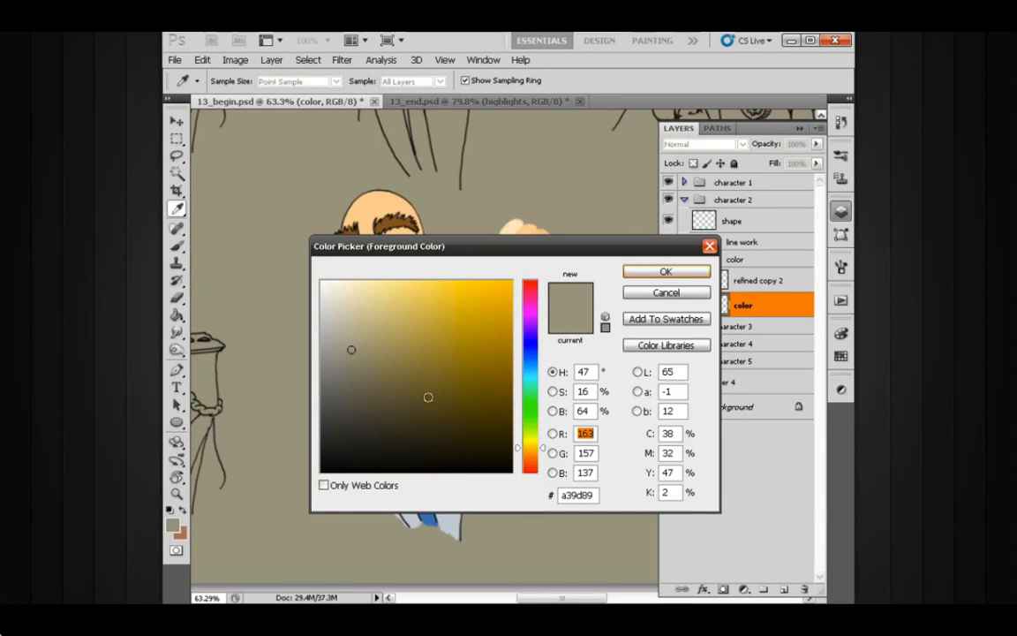
pyautogui.click(664, 295)
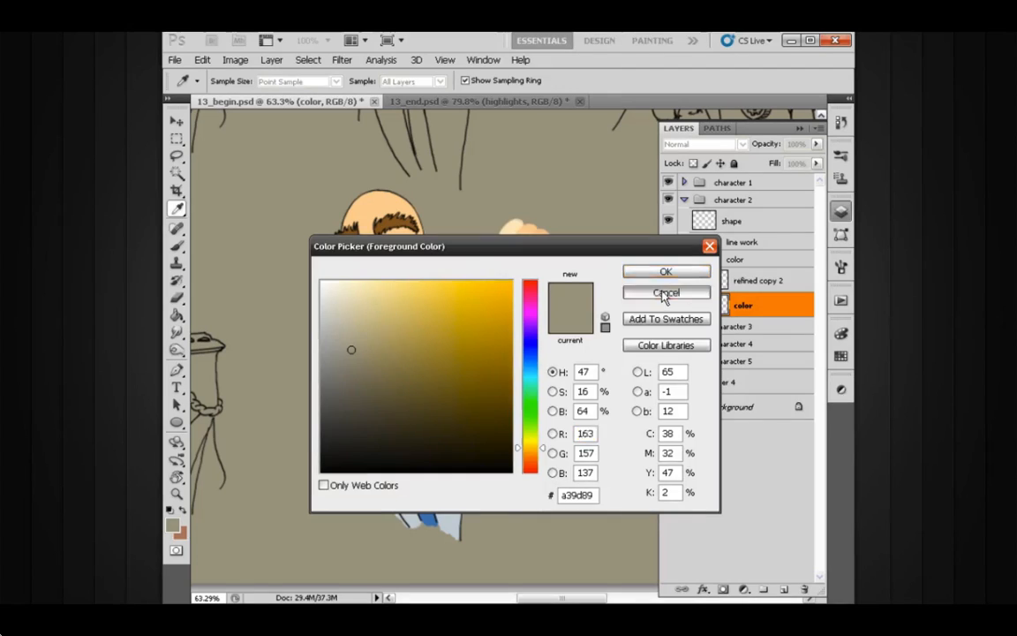
pyautogui.moveTo(549, 382); pyautogui.dragTo(525, 371)
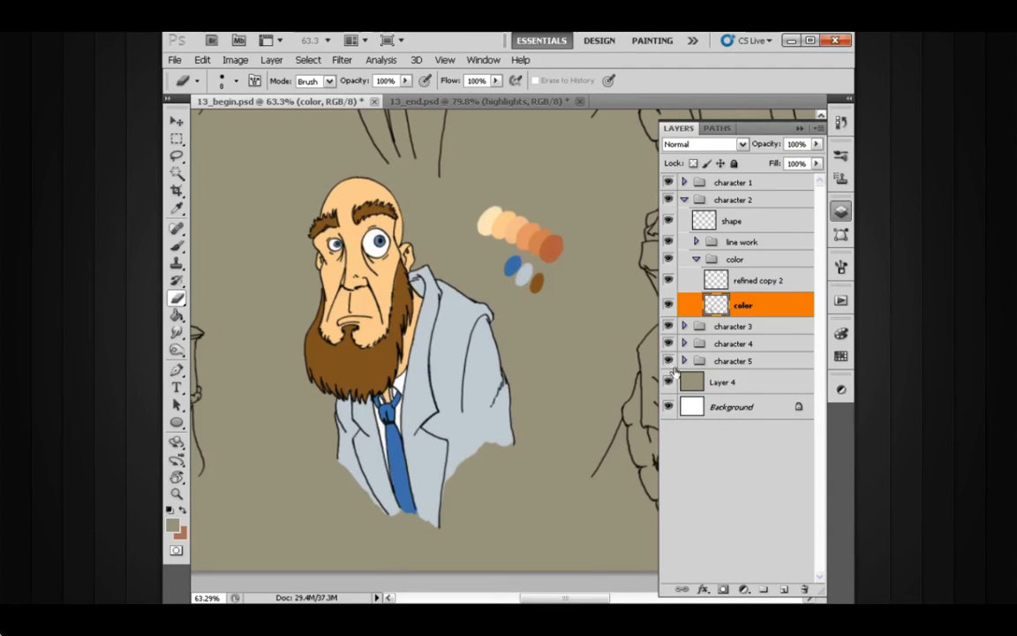
# Step: Hide the refined copy 2 layer and load the color layer's painted areas as a selection
pyautogui.click(668, 281)
pyautogui.scroll(1, 551, 371)
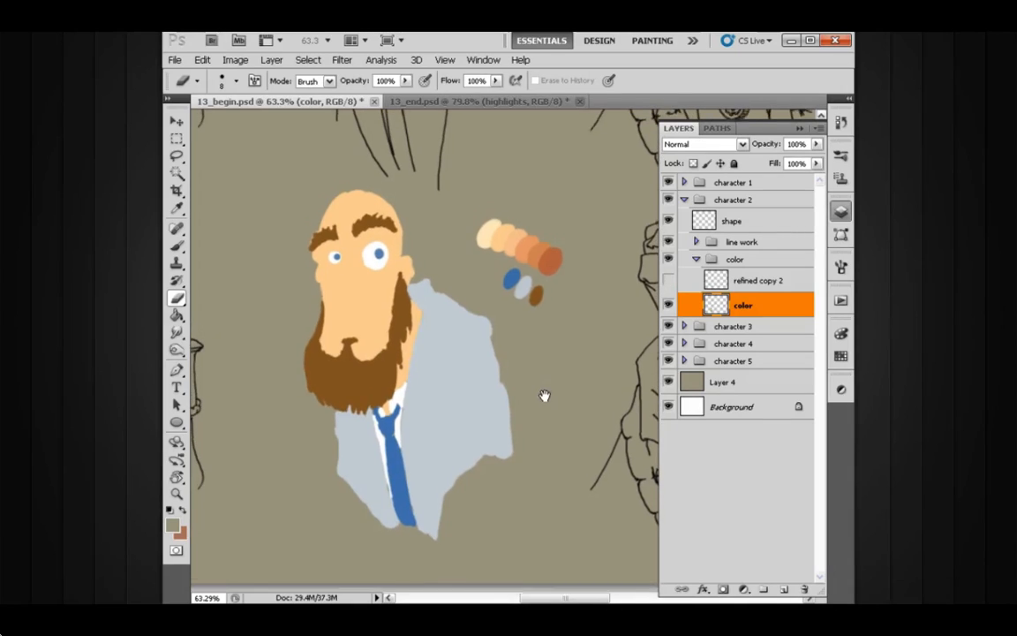
pyautogui.keyDown('ctrl'); pyautogui.click(709, 309); pyautogui.keyUp('ctrl')
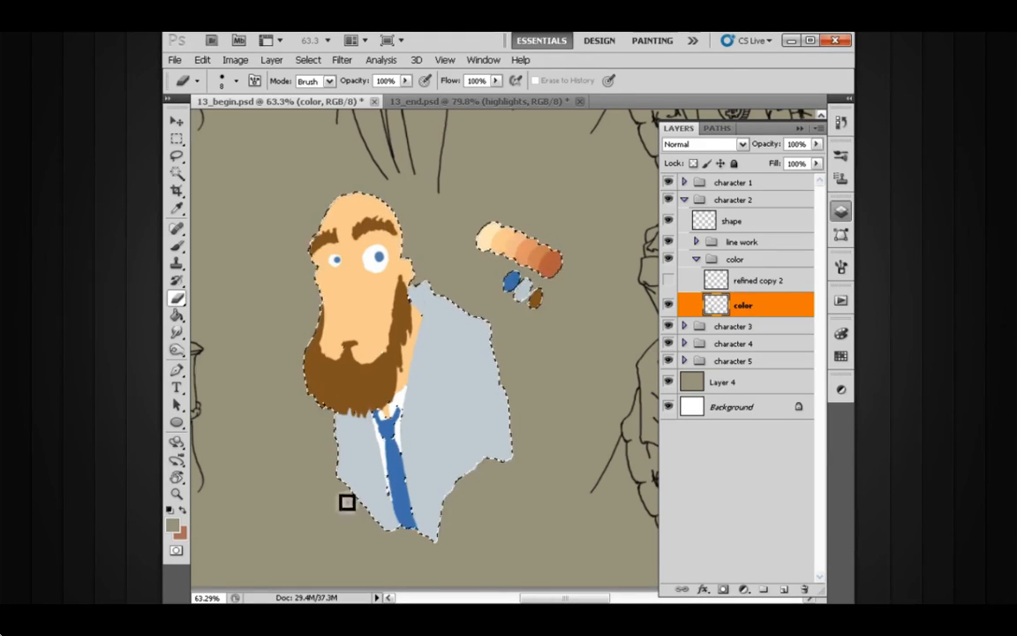
pyautogui.moveTo(537, 408); pyautogui.dragTo(526, 419)
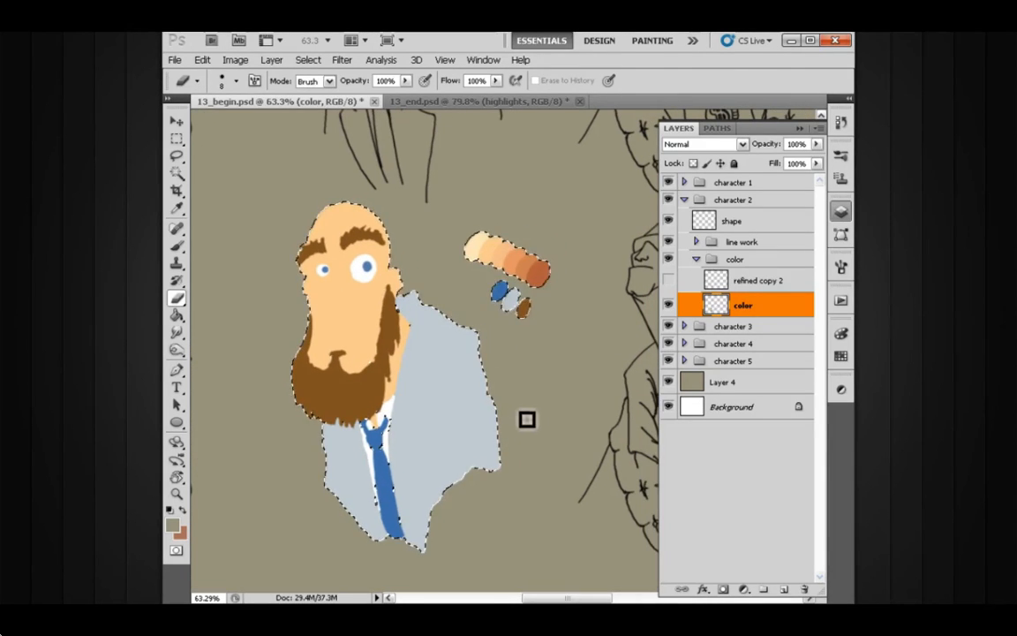
# Step: Remove the palette swatches from the selection with the Lasso, leaving only the bearded character selected
pyautogui.press('l')
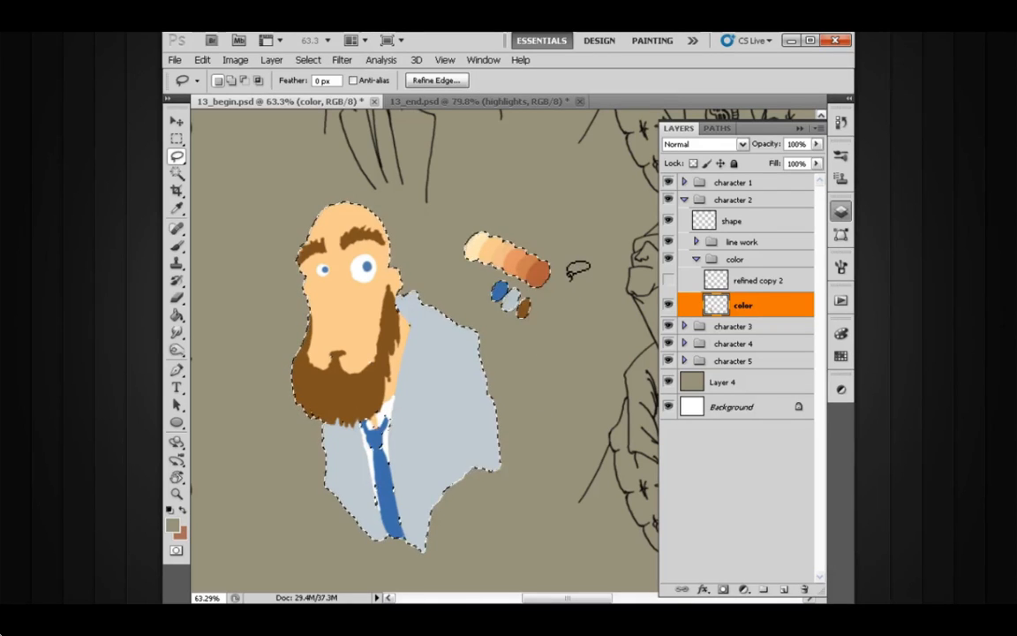
pyautogui.moveTo(561, 237)
pyautogui.mouseDown()
pyautogui.moveTo(468, 266)
pyautogui.moveTo(581, 270)
pyautogui.moveTo(565, 239)
pyautogui.mouseUp()
pyautogui.moveTo(441, 386); pyautogui.dragTo(452, 390)
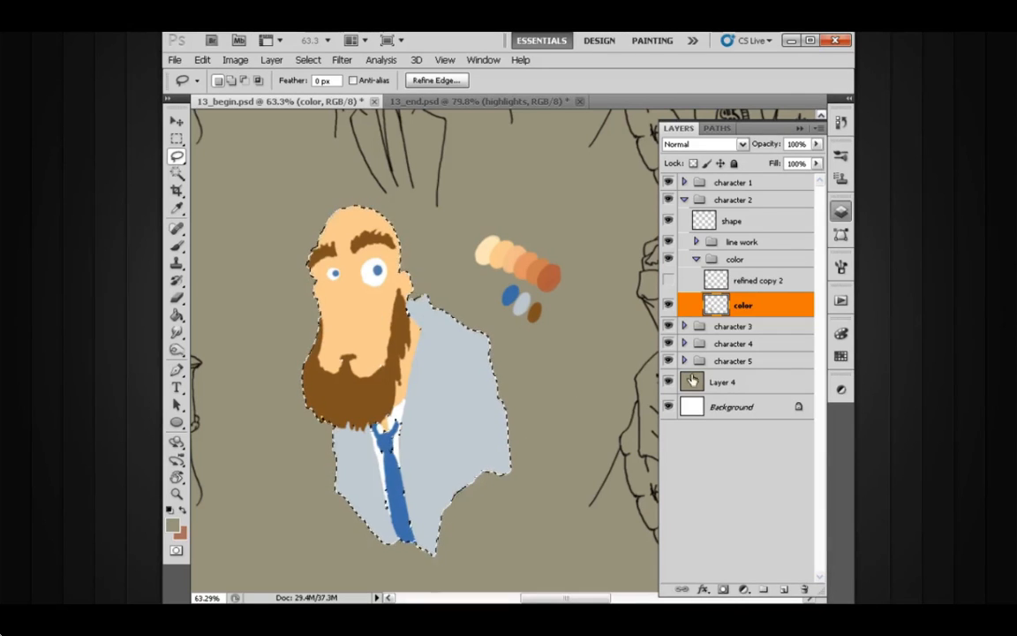
# Step: Add a new layer directly above the color layer and make reddish brown b27968 the foreground colour
pyautogui.click(782, 589)
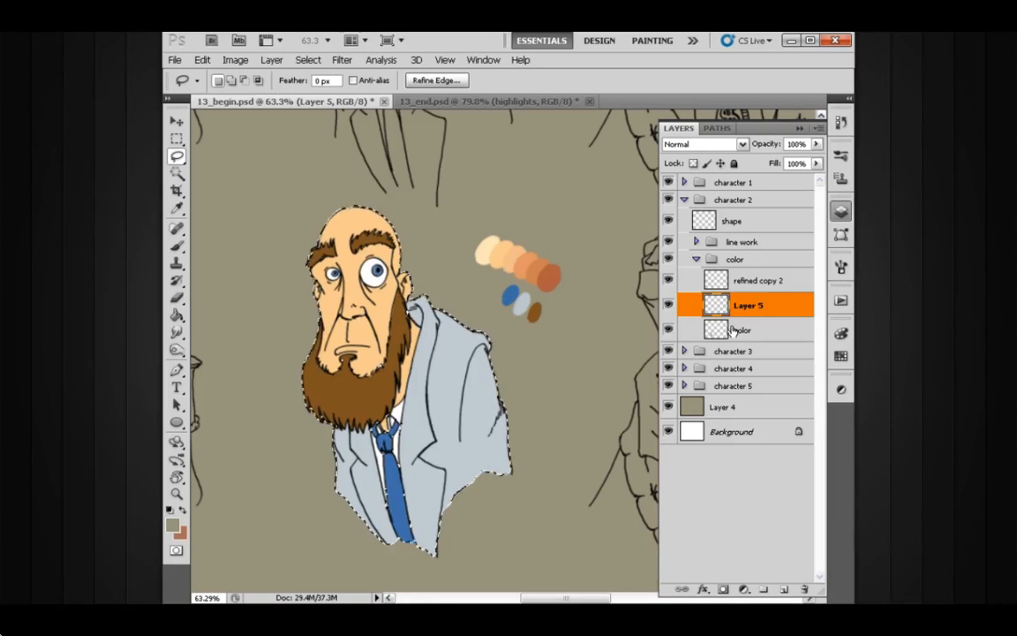
pyautogui.moveTo(510, 405); pyautogui.dragTo(513, 396)
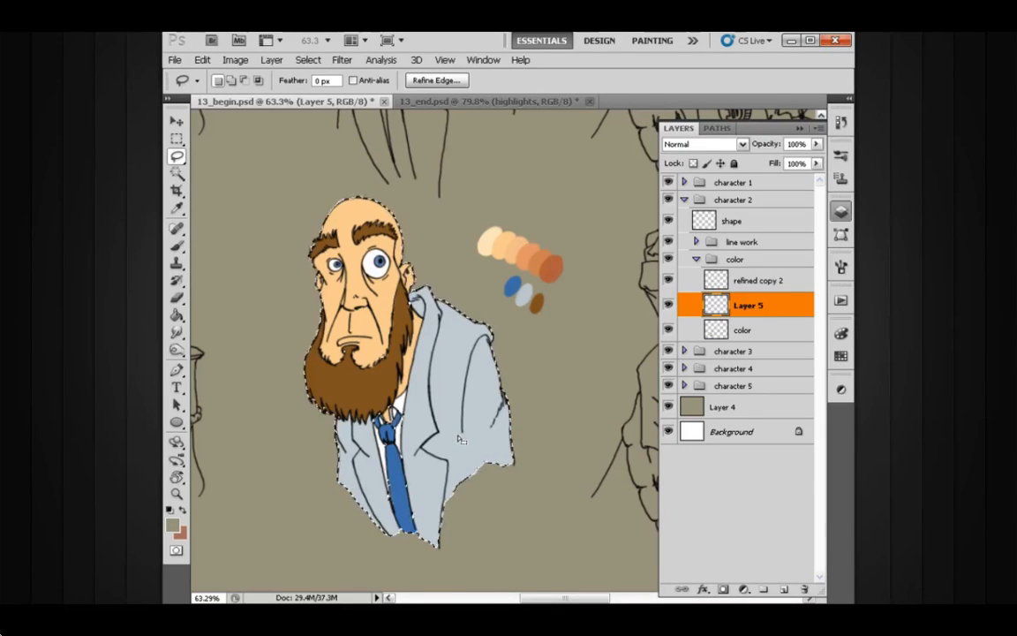
pyautogui.press('x')
pyautogui.moveTo(429, 386); pyautogui.dragTo(439, 380)
pyautogui.click(172, 524)
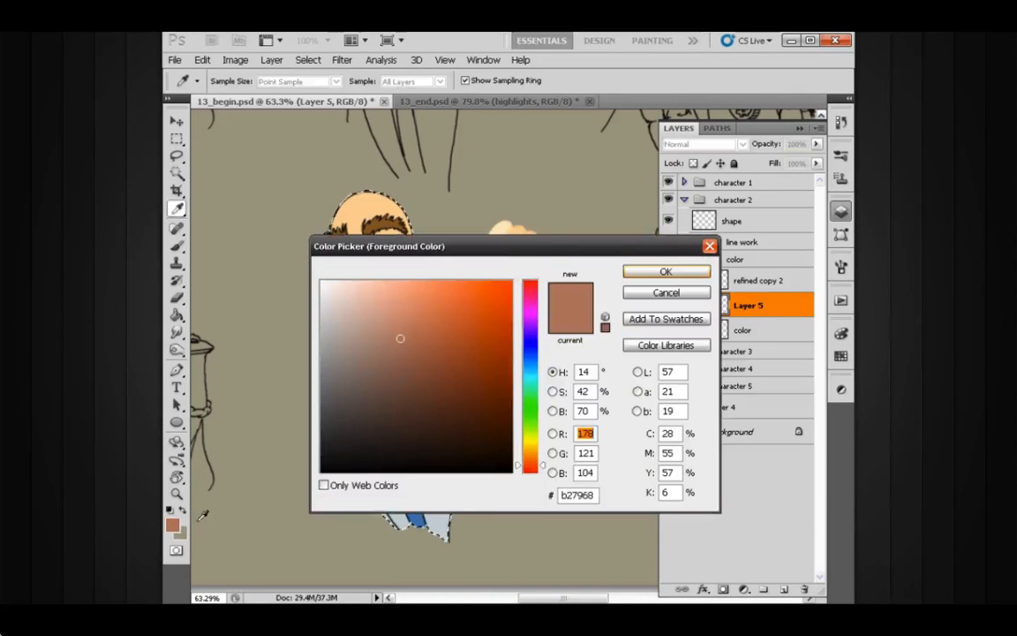
pyautogui.moveTo(536, 248); pyautogui.dragTo(493, 206)
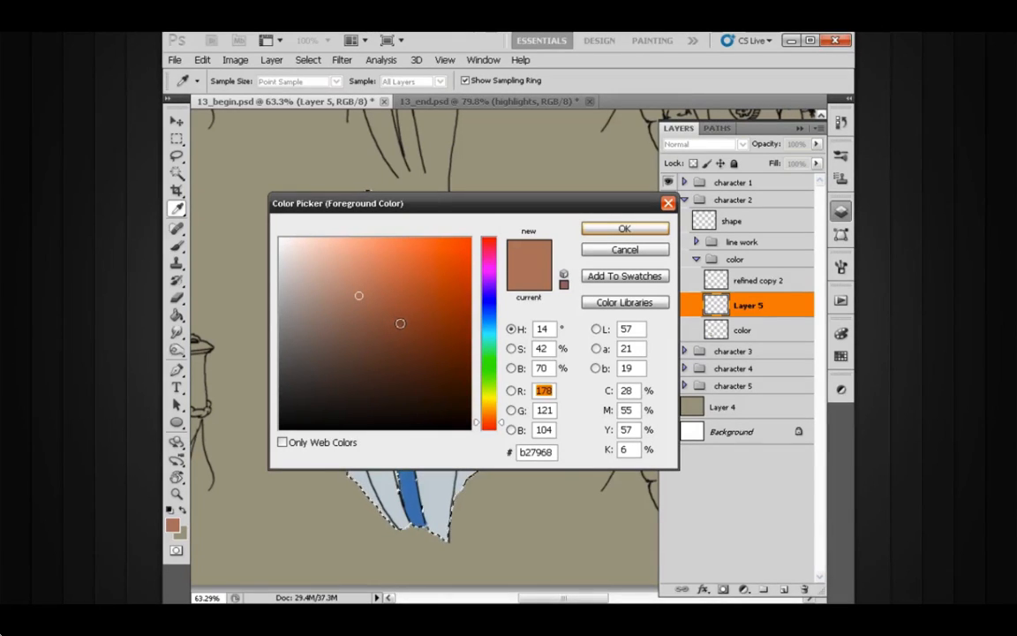
pyautogui.click(623, 229)
# Step: Fill the character selection on the new layer with the reddish brown foreground colour and deselect
pyautogui.press('l')
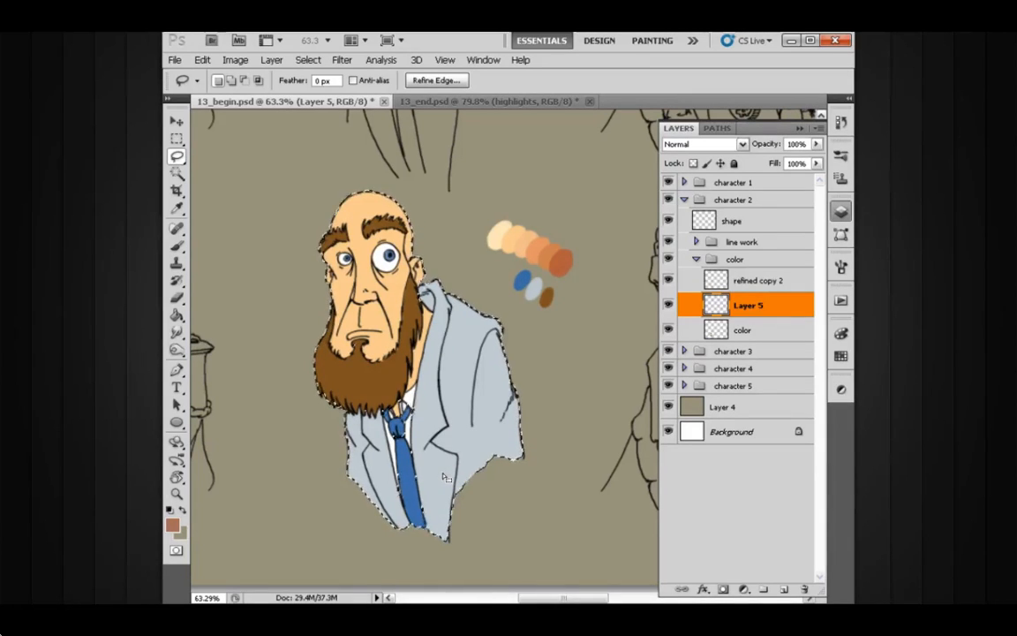
pyautogui.click(173, 524)
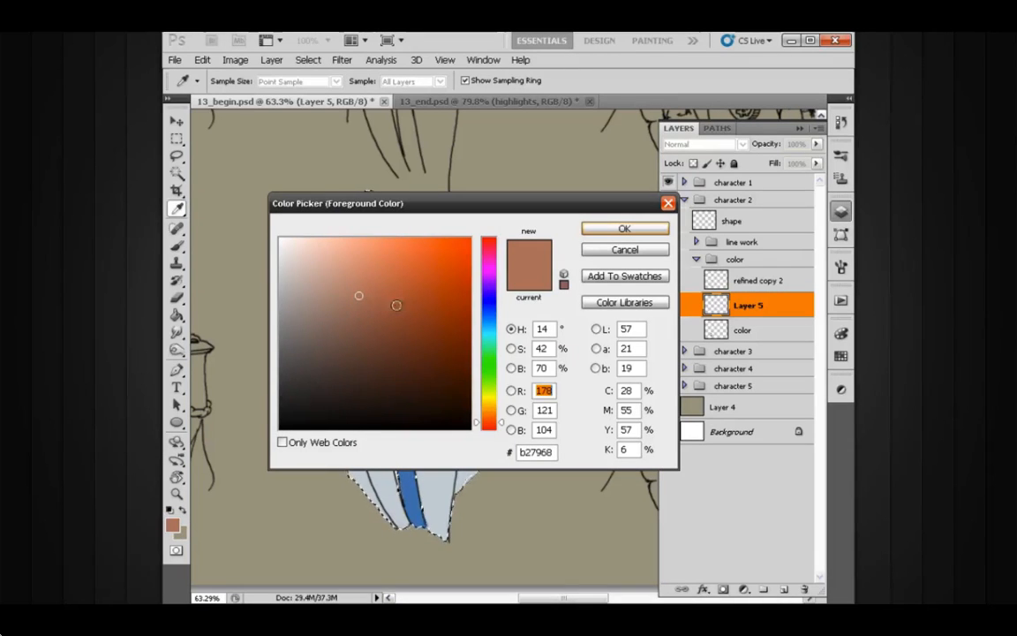
pyautogui.click(624, 228)
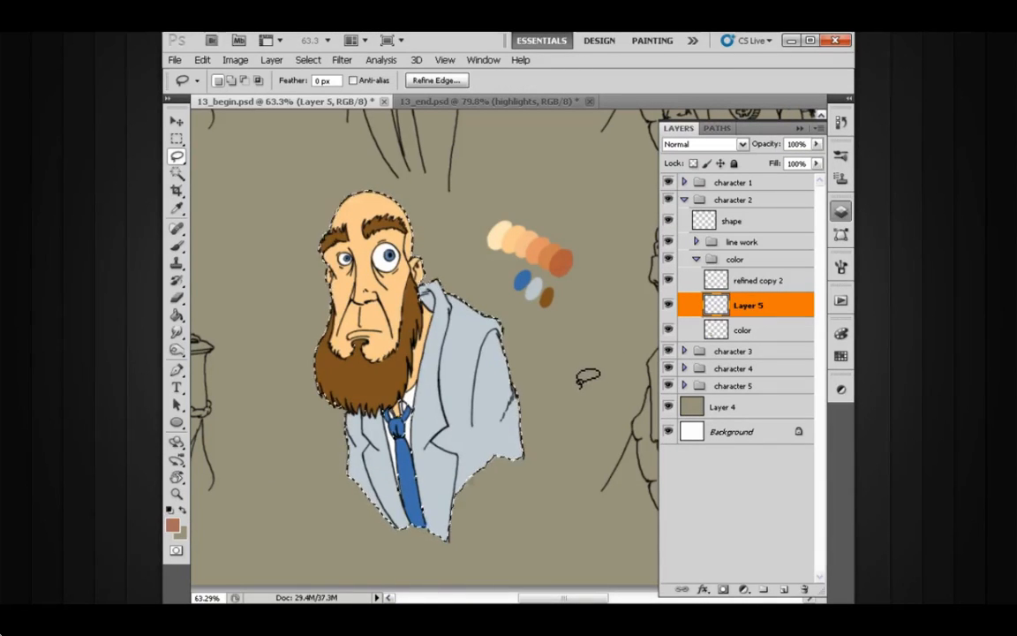
pyautogui.hotkey('alt', 'BackSpace')
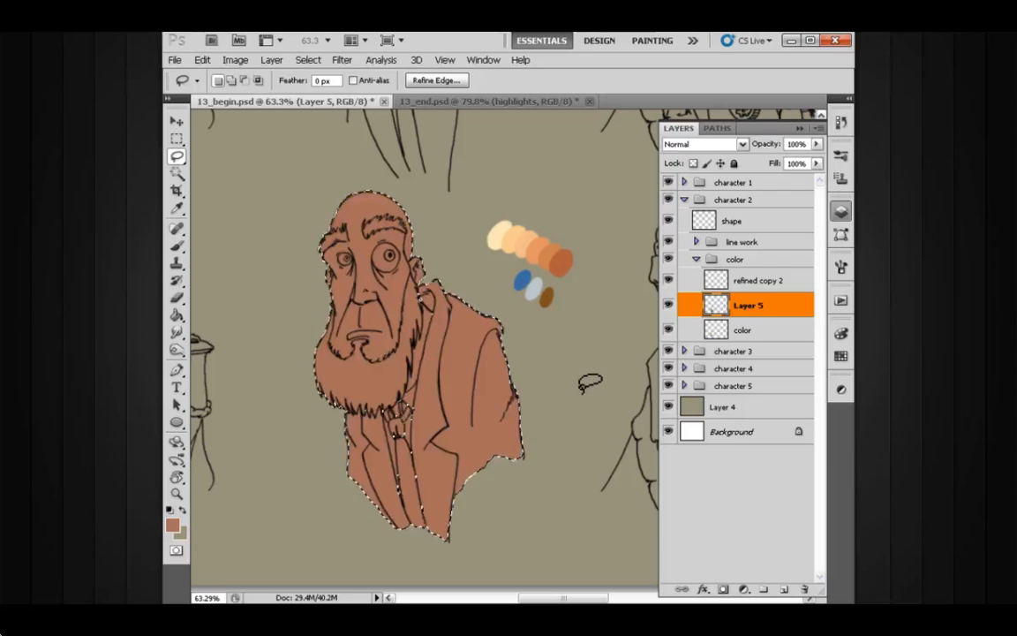
pyautogui.hotkey('ctrl', 'd')
pyautogui.hotkey('ctrl', 'shift', 'd')
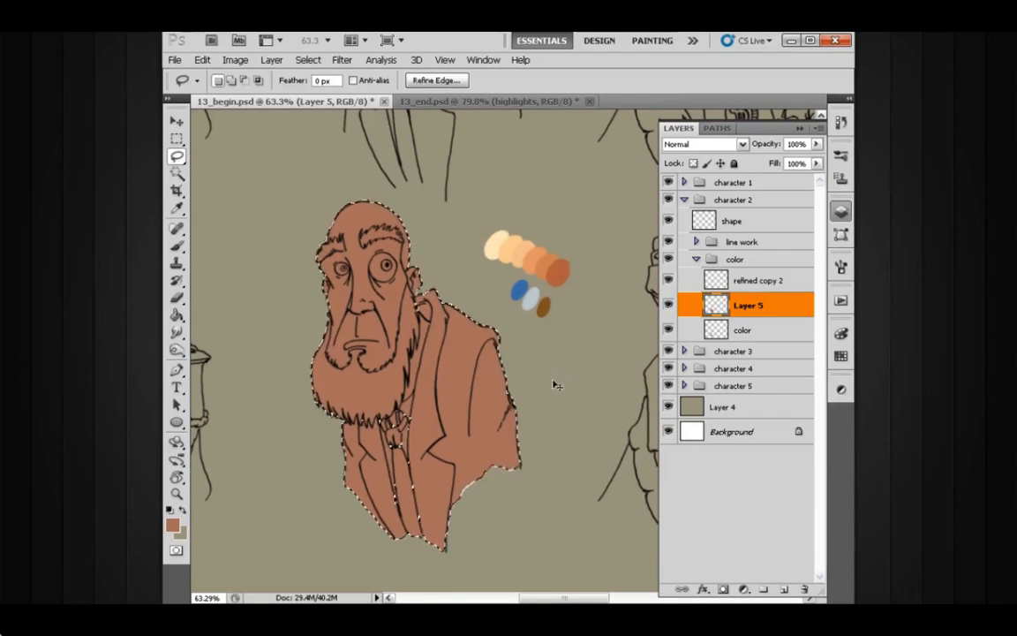
pyautogui.hotkey('ctrl', 'd')
pyautogui.moveTo(501, 395); pyautogui.dragTo(499, 422)
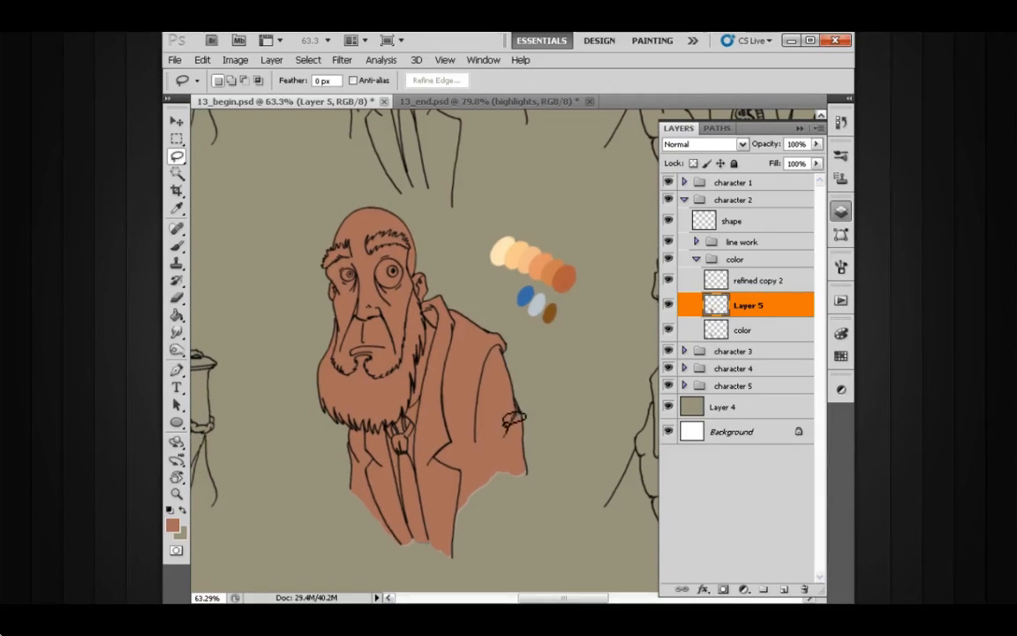
# Step: Set the reddish brown layer's blend mode to Multiply and switch to the Brush tool
pyautogui.press('b')
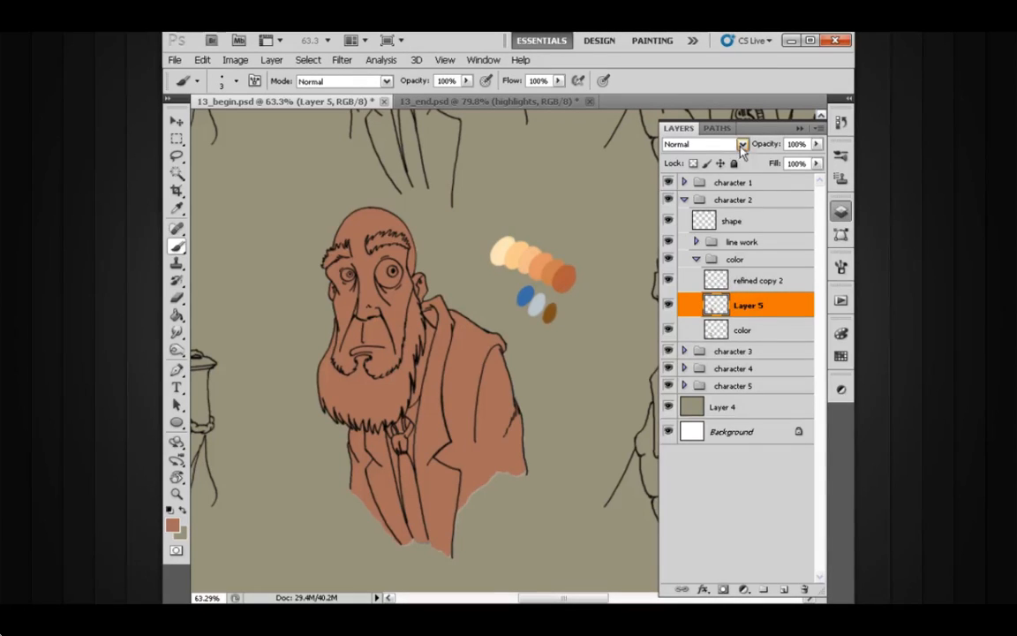
pyautogui.click(703, 144)
pyautogui.click(710, 208)
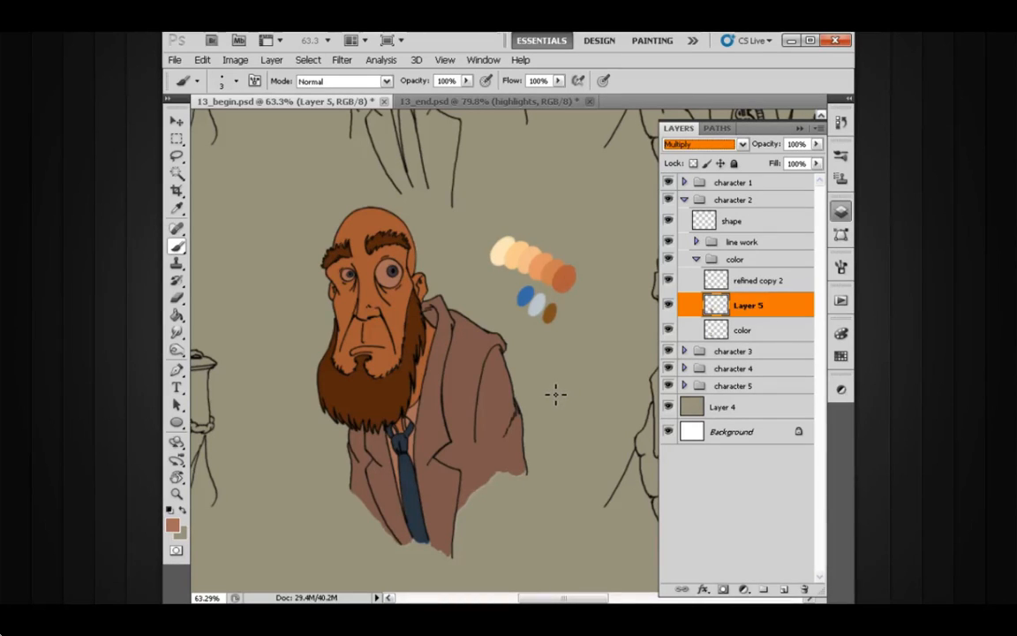
pyautogui.click(799, 128)
# Step: Enlarge the brush to size 10 for working on the character
pyautogui.moveTo(427, 315); pyautogui.dragTo(465, 318)
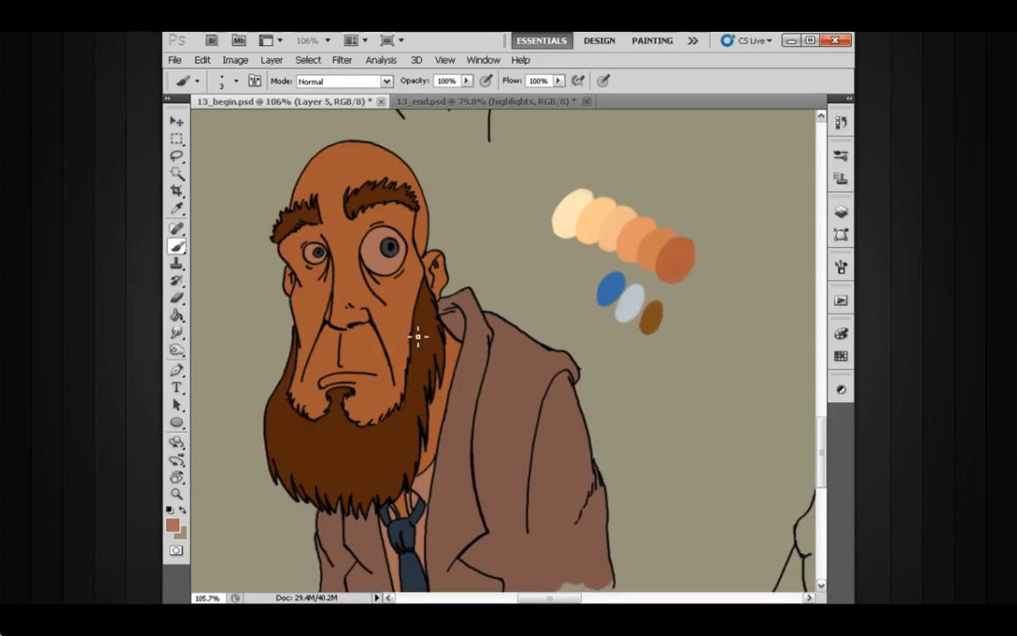
pyautogui.press(']')
pyautogui.press(']')
pyautogui.press(']')
pyautogui.press(']')
pyautogui.press(']')
pyautogui.press(']')
pyautogui.press(']')
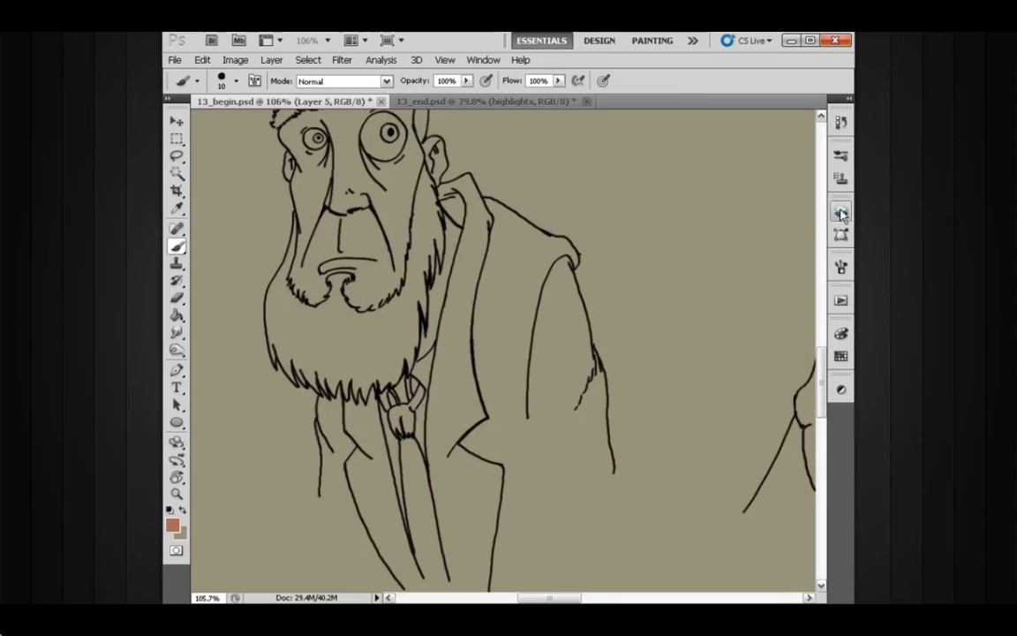
pyautogui.scroll(1, 565, 318)
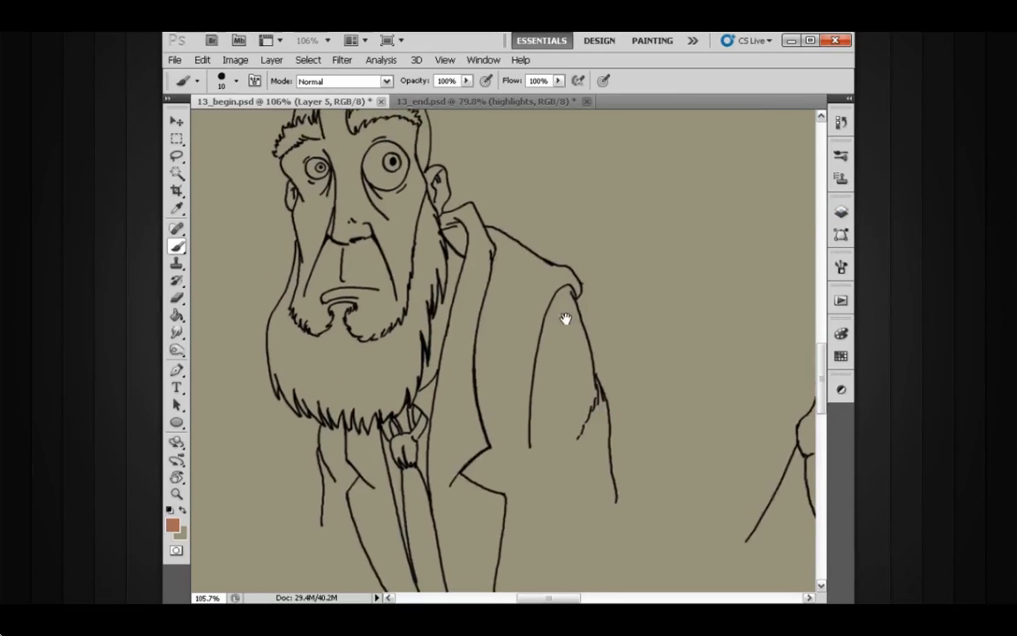
pyautogui.click(840, 215)
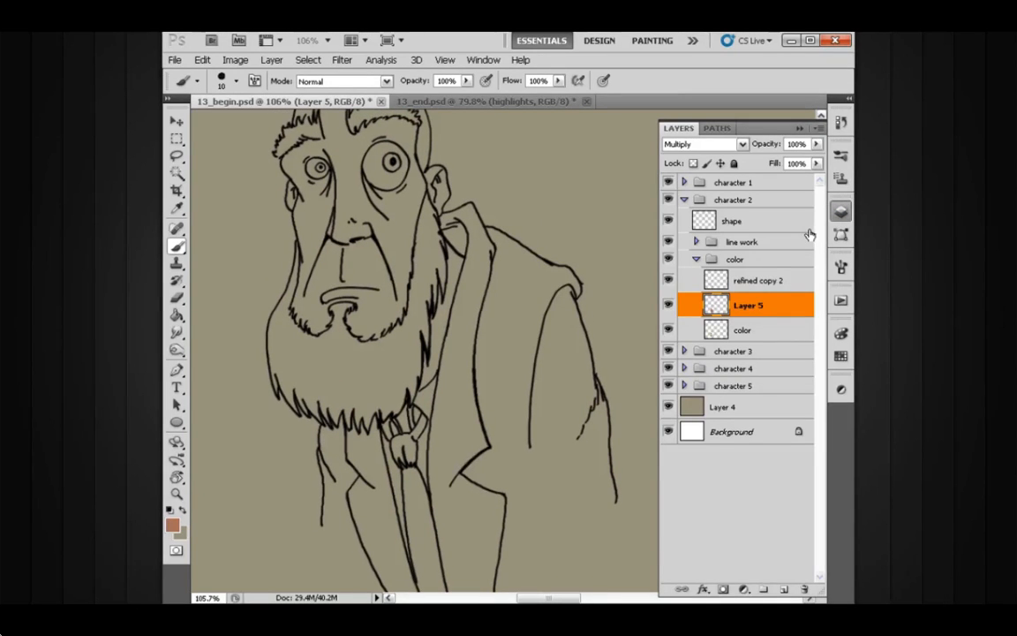
pyautogui.scroll(-3, 574, 347)
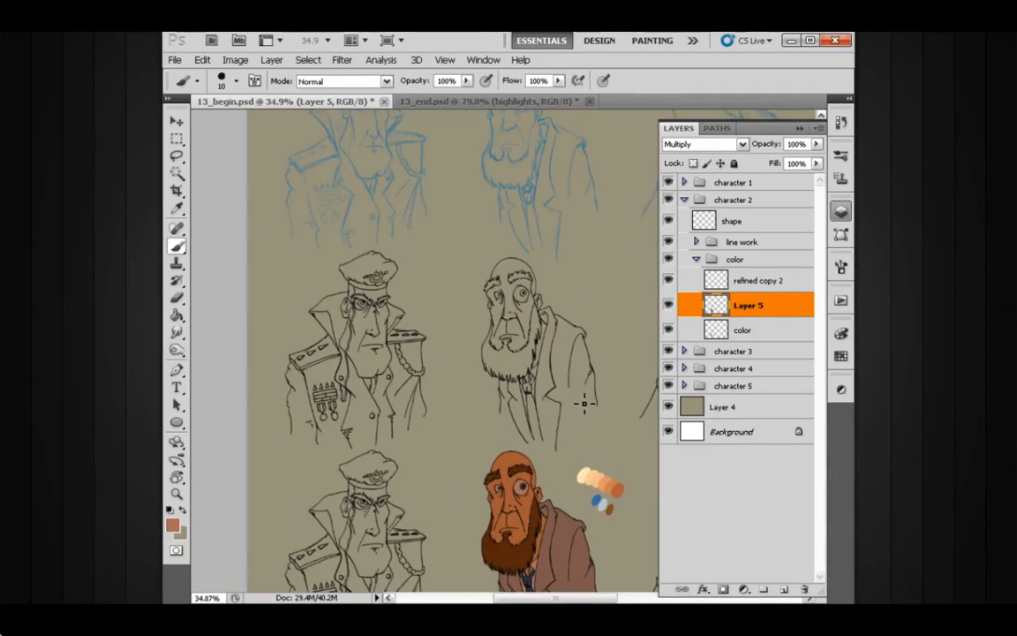
pyautogui.scroll(5, 530, 308)
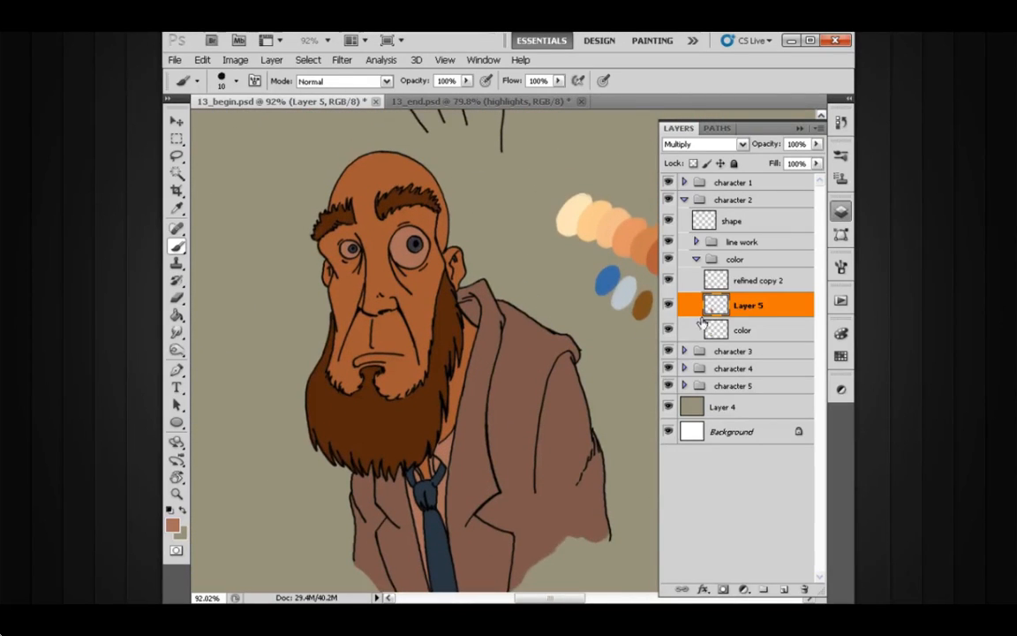
pyautogui.click(840, 211)
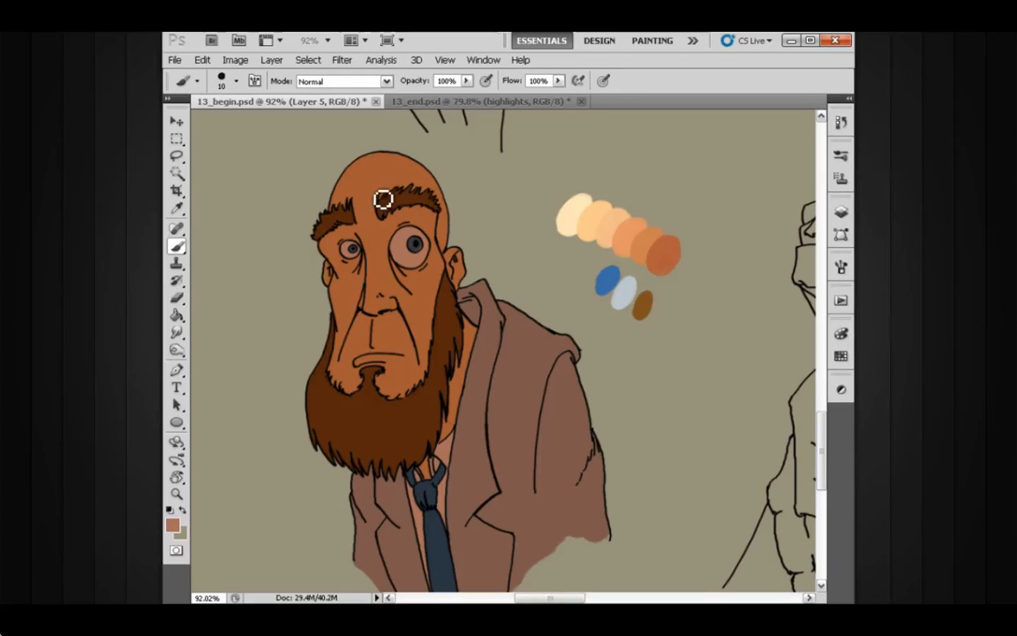
# Step: Erase the shadow from the bald head and forehead down between the eyebrows, reducing the eraser to size 9 near the edges
pyautogui.press('e')
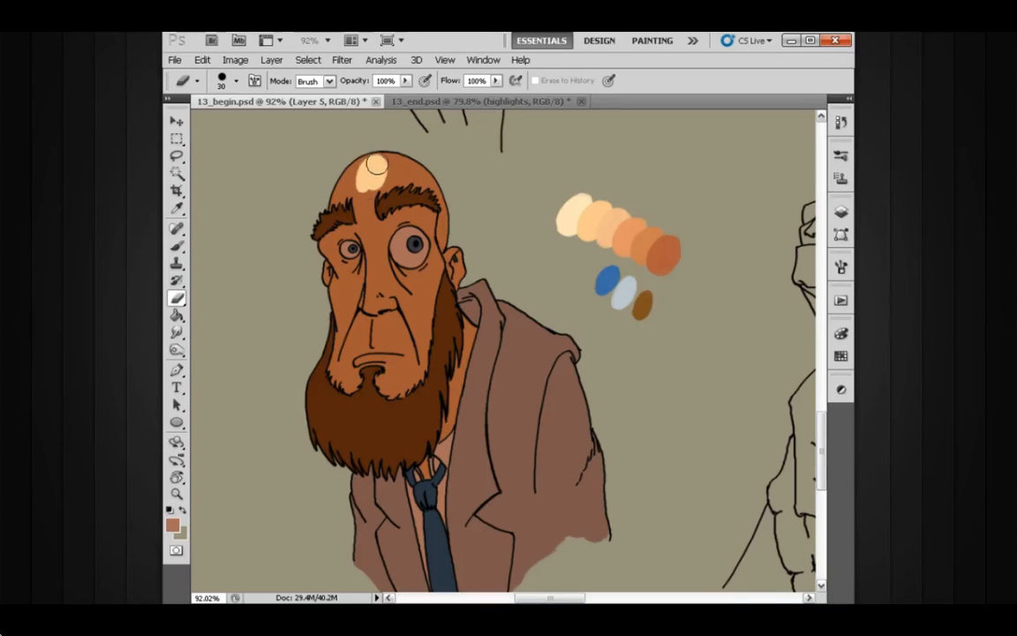
pyautogui.moveTo(355, 179); pyautogui.dragTo(366, 165)
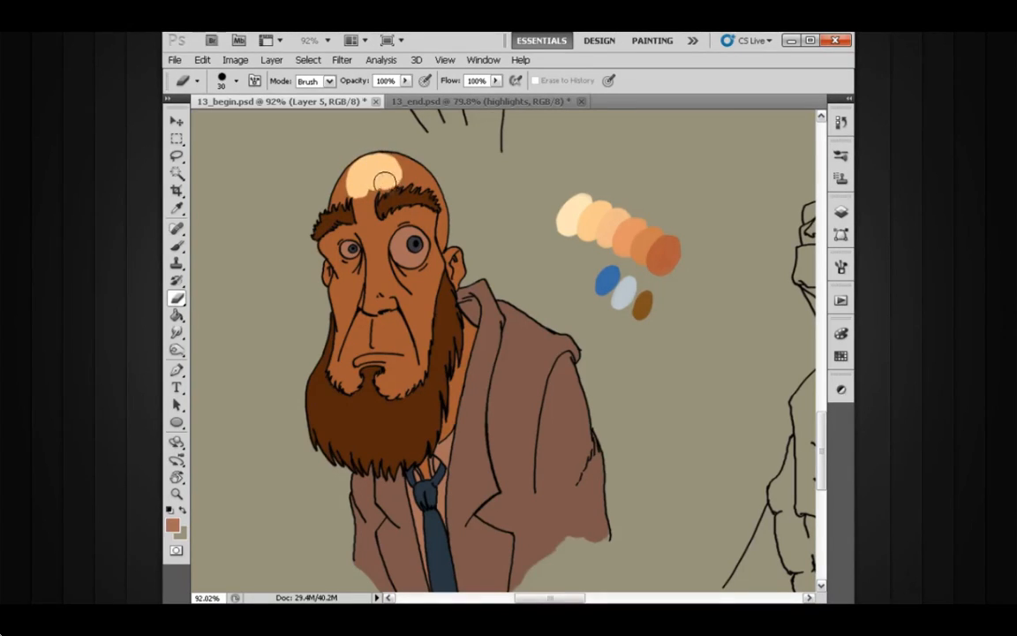
pyautogui.moveTo(368, 188)
pyautogui.mouseDown()
pyautogui.moveTo(391, 165)
pyautogui.moveTo(378, 162)
pyautogui.mouseUp()
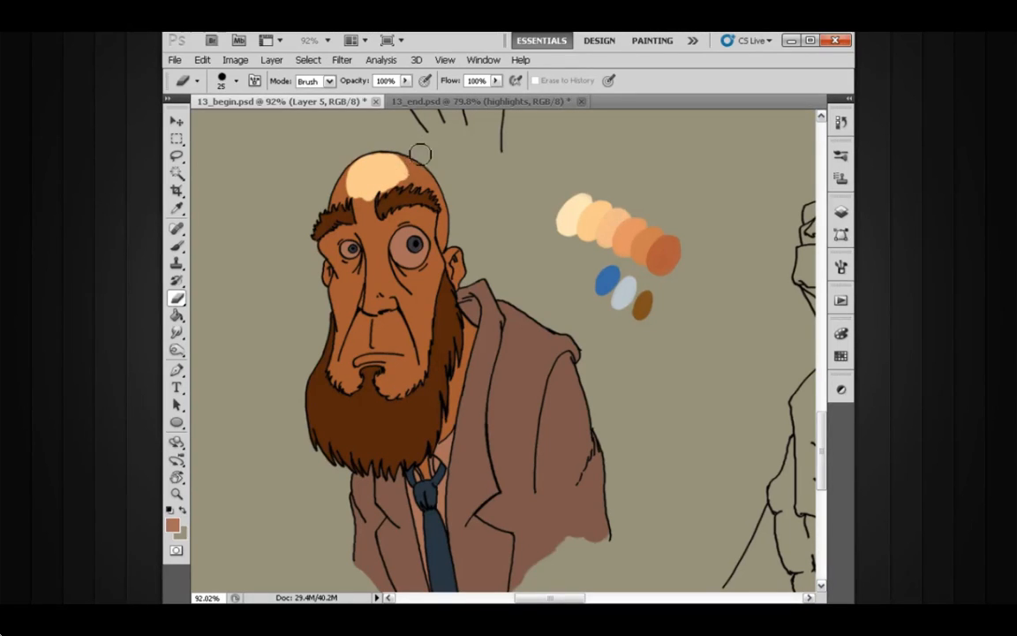
pyautogui.press('[')
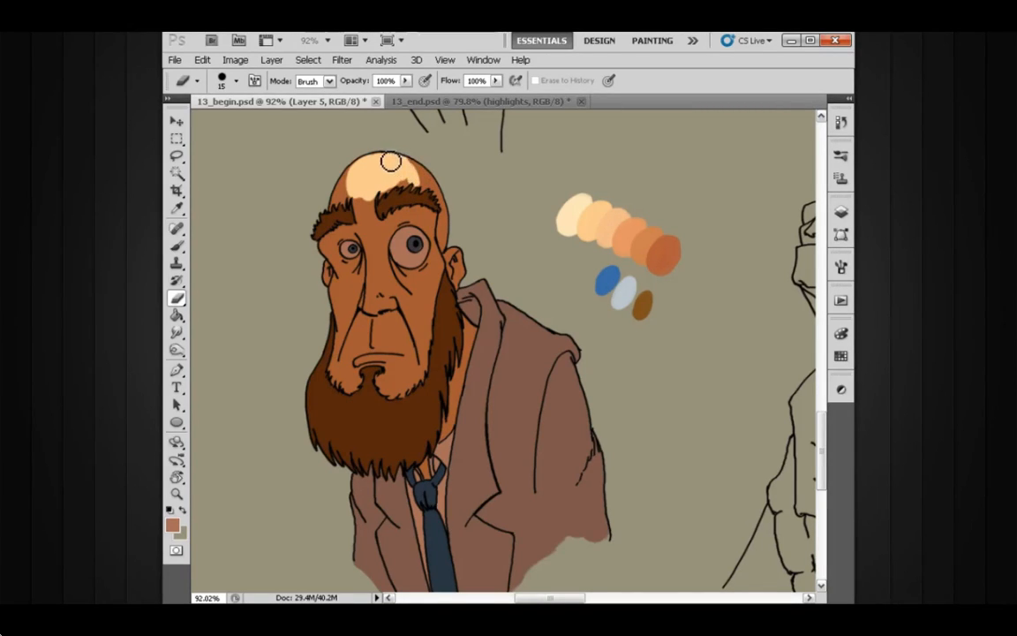
pyautogui.moveTo(380, 193); pyautogui.dragTo(390, 190)
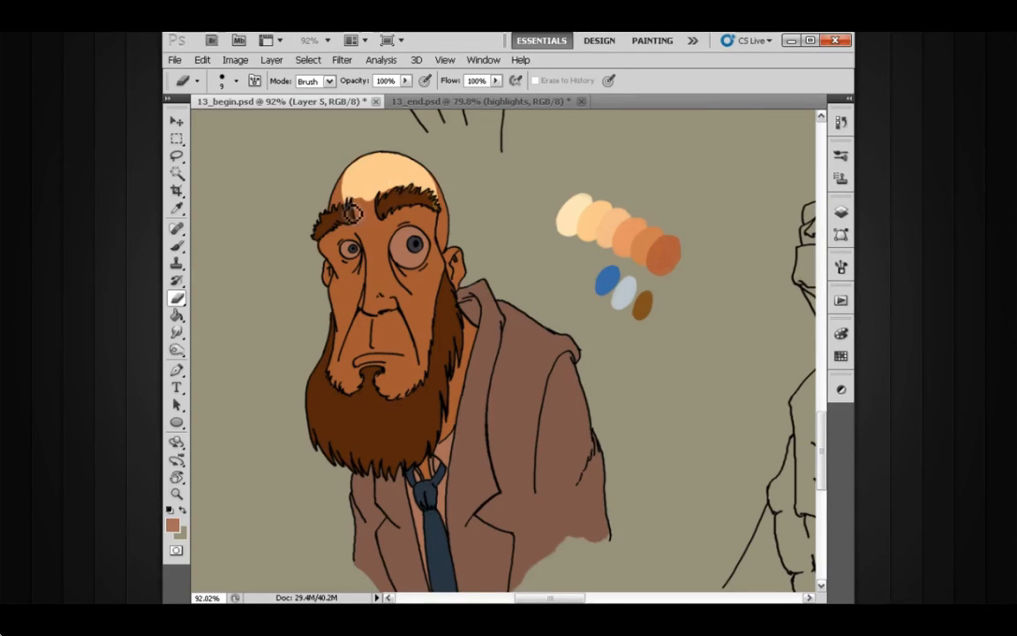
pyautogui.moveTo(386, 198); pyautogui.dragTo(375, 198)
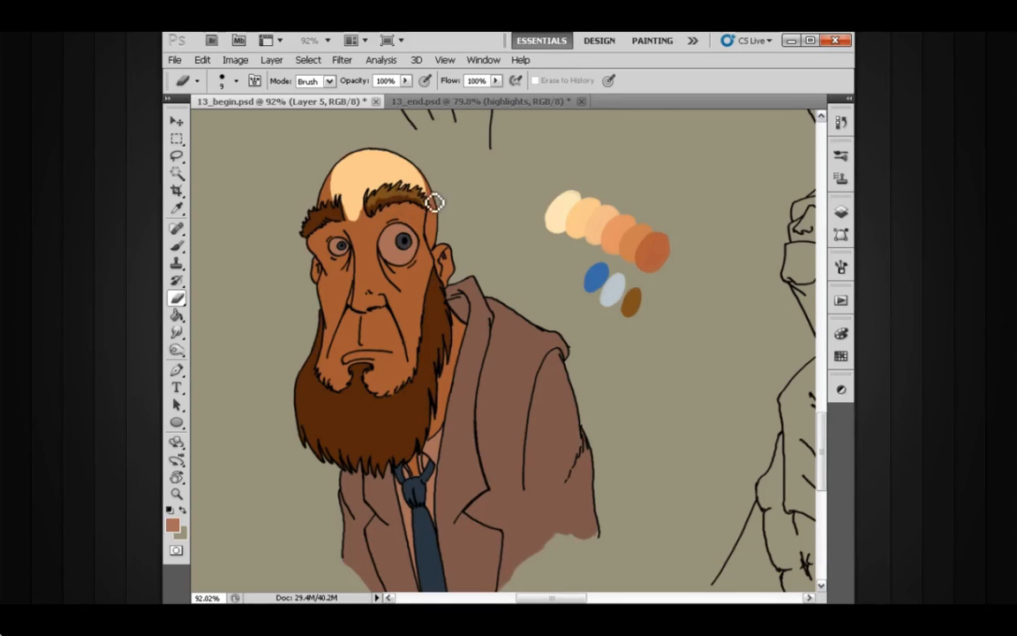
# Step: Erase the shadow along the bridge and tip of the nose with the size 9 eraser
pyautogui.moveTo(400, 224)
pyautogui.mouseDown()
pyautogui.moveTo(350, 227)
pyautogui.moveTo(347, 207)
pyautogui.moveTo(353, 234)
pyautogui.moveTo(347, 212)
pyautogui.moveTo(354, 242)
pyautogui.mouseUp()
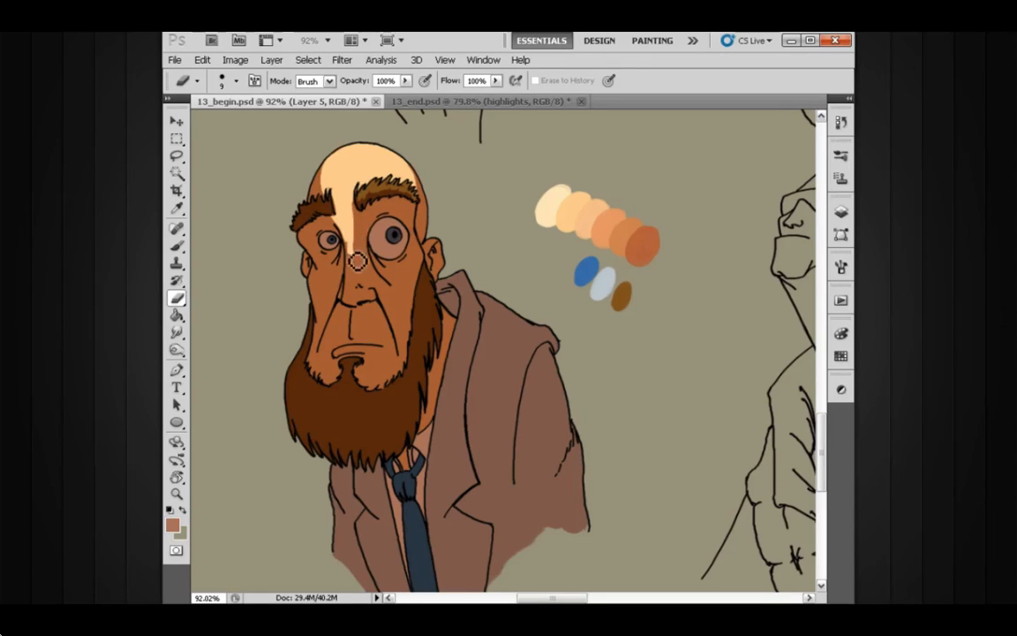
pyautogui.moveTo(355, 249); pyautogui.dragTo(356, 291)
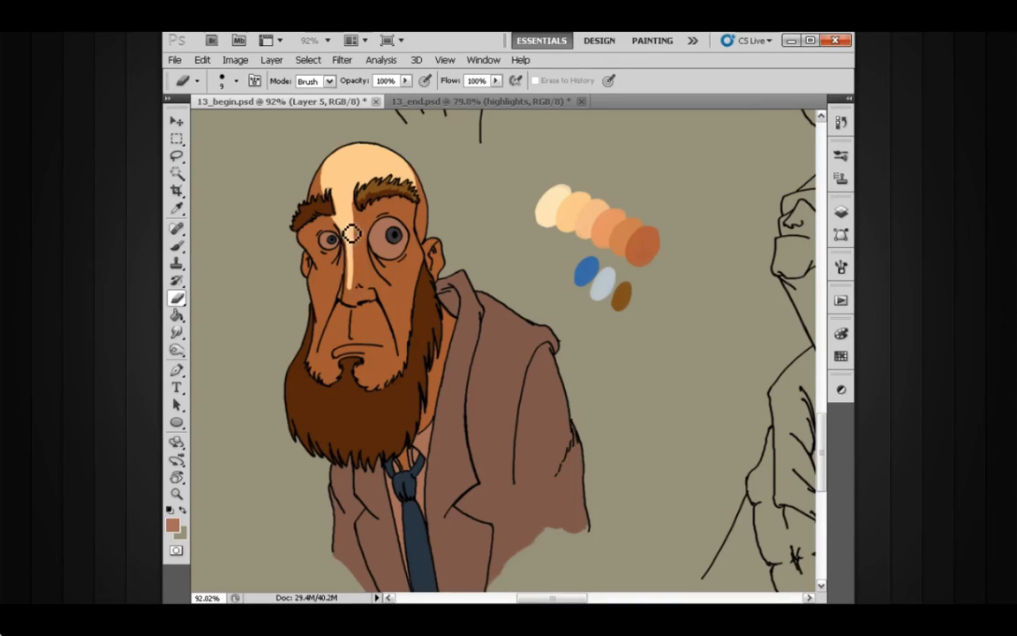
pyautogui.moveTo(350, 234)
pyautogui.mouseDown()
pyautogui.moveTo(357, 307)
pyautogui.moveTo(372, 247)
pyautogui.moveTo(357, 303)
pyautogui.moveTo(356, 270)
pyautogui.mouseUp()
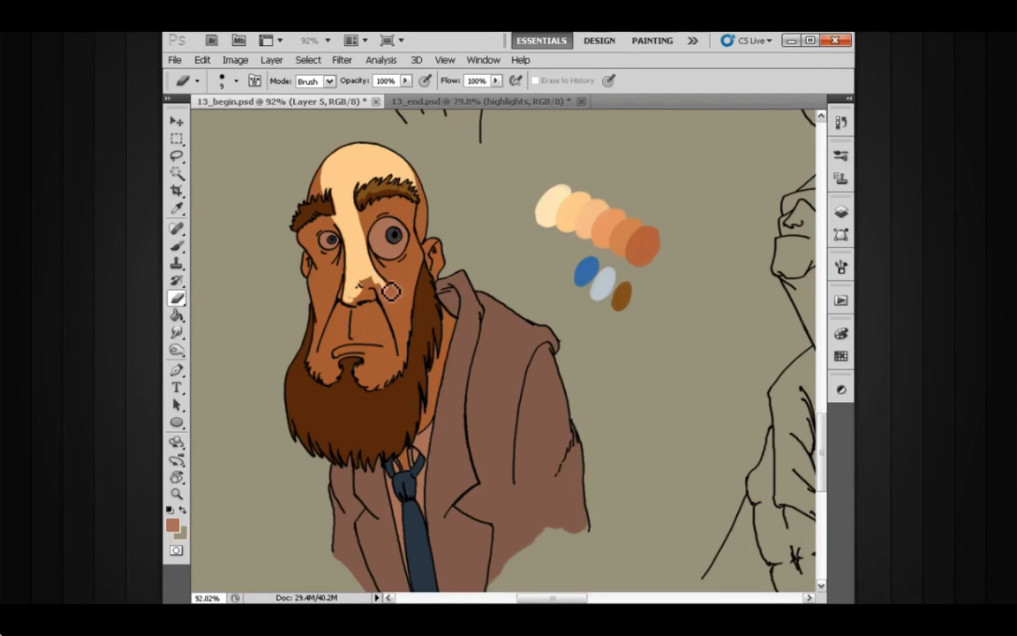
pyautogui.moveTo(390, 291); pyautogui.dragTo(375, 280)
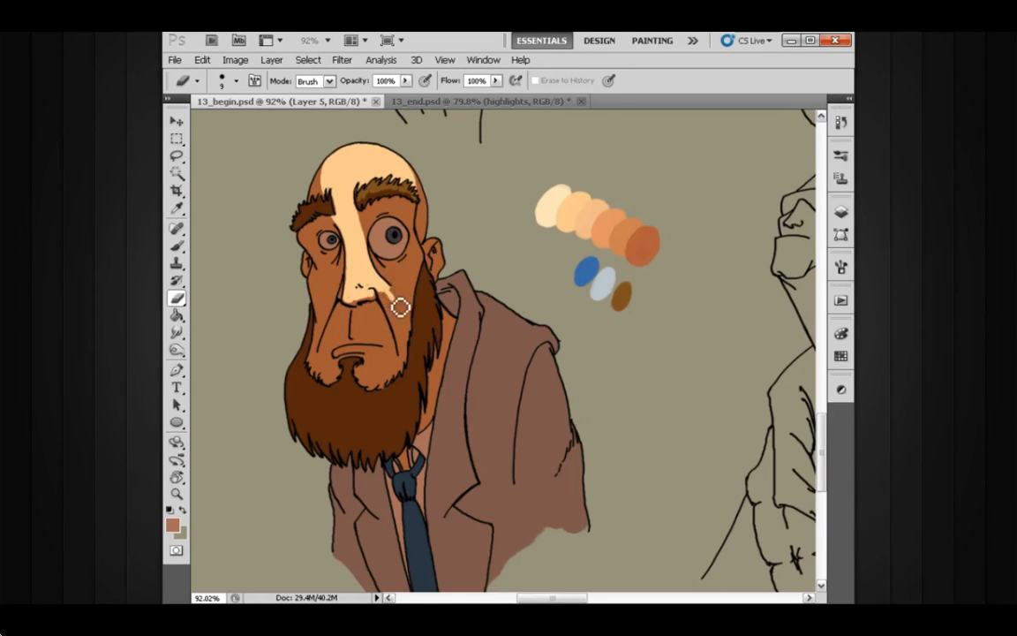
# Step: Erase the shadow from the cheek between the nose and the beard, up along the temple beside the larger eye
pyautogui.moveTo(394, 298)
pyautogui.mouseDown()
pyautogui.moveTo(405, 332)
pyautogui.moveTo(384, 294)
pyautogui.moveTo(413, 342)
pyautogui.moveTo(409, 315)
pyautogui.moveTo(413, 352)
pyautogui.moveTo(416, 317)
pyautogui.moveTo(402, 293)
pyautogui.moveTo(415, 306)
pyautogui.moveTo(425, 281)
pyautogui.moveTo(419, 300)
pyautogui.moveTo(420, 272)
pyautogui.mouseUp()
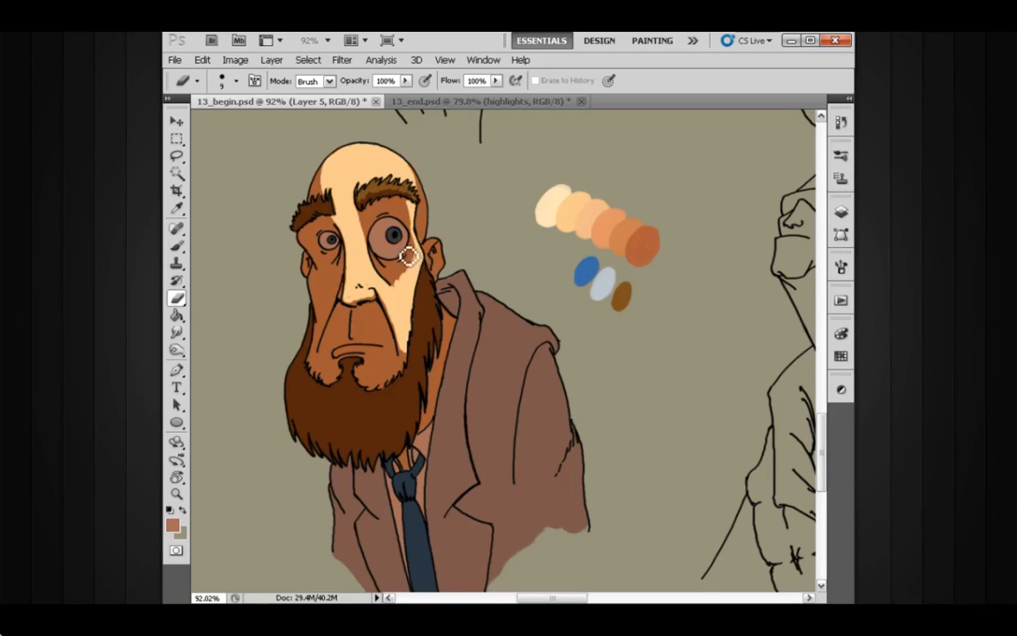
pyautogui.moveTo(403, 258)
pyautogui.mouseDown()
pyautogui.moveTo(406, 266)
pyautogui.moveTo(399, 257)
pyautogui.mouseUp()
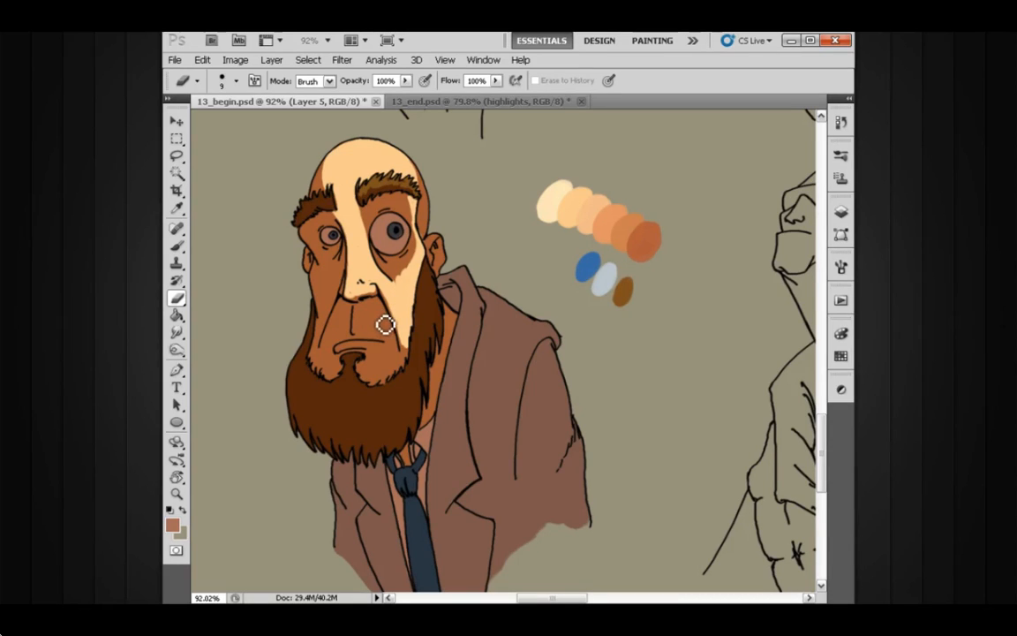
pyautogui.moveTo(414, 243); pyautogui.dragTo(410, 245)
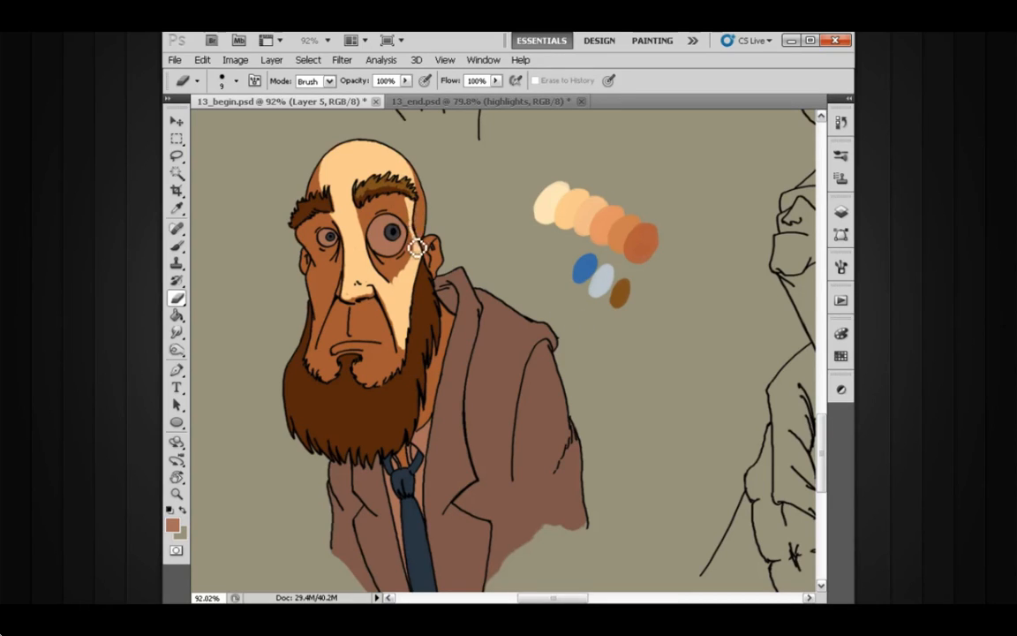
# Step: Erase the shadow from the larger eyeball and the ear beside it, and shape the shadow under that eye
pyautogui.moveTo(403, 235)
pyautogui.mouseDown()
pyautogui.moveTo(390, 248)
pyautogui.moveTo(400, 238)
pyautogui.mouseUp()
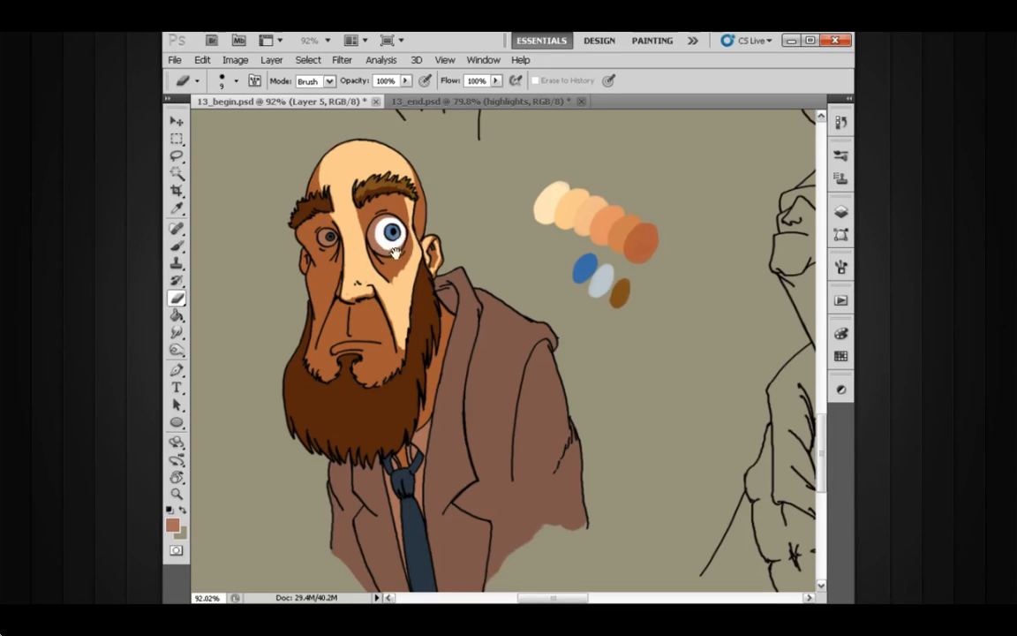
pyautogui.moveTo(395, 251); pyautogui.dragTo(390, 241)
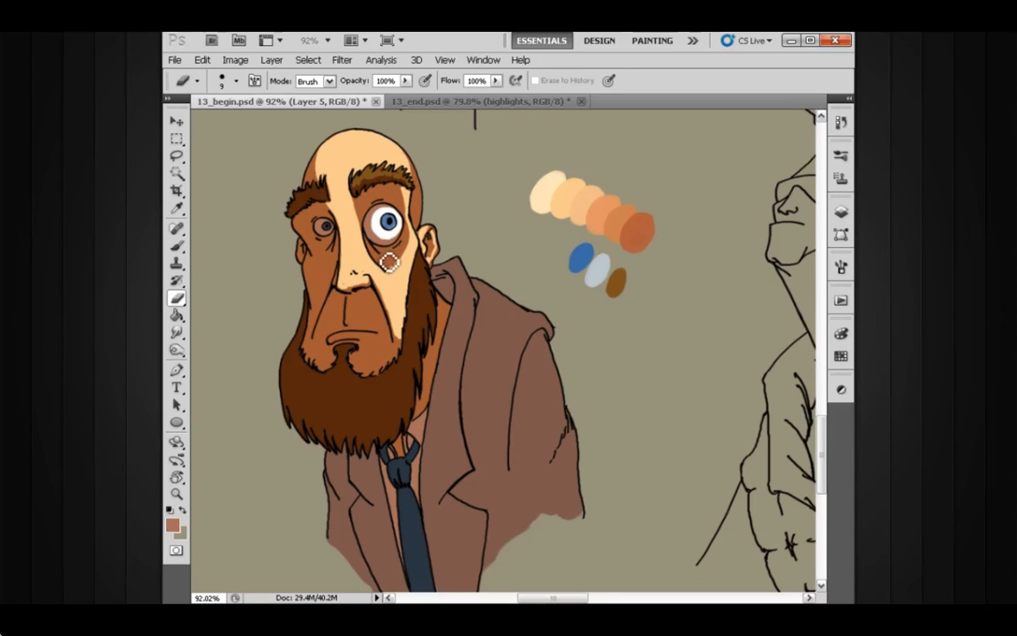
pyautogui.moveTo(369, 247); pyautogui.dragTo(410, 243)
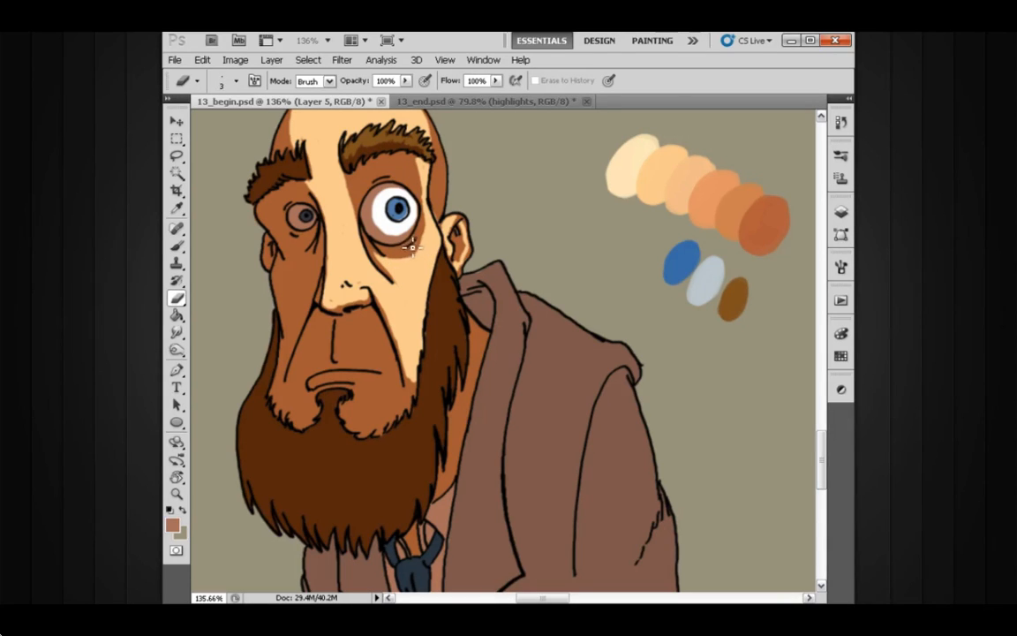
# Step: Refine the shadow edges around the larger eye and the nostril with the eraser at size 4
pyautogui.scroll(4, 409, 243)
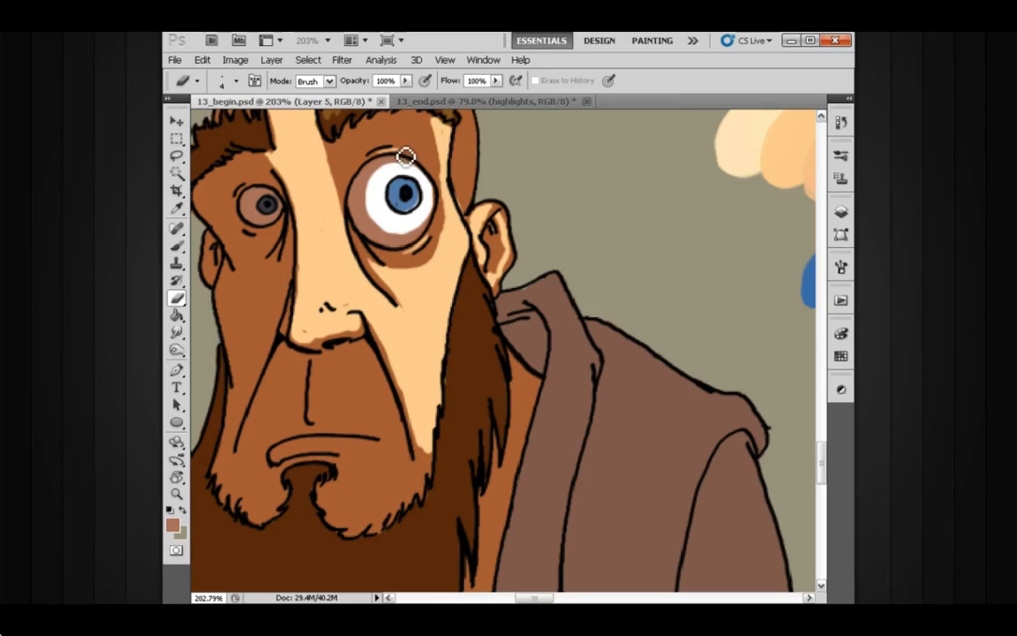
pyautogui.moveTo(382, 189); pyautogui.dragTo(372, 168)
pyautogui.scroll(-2, 391, 235)
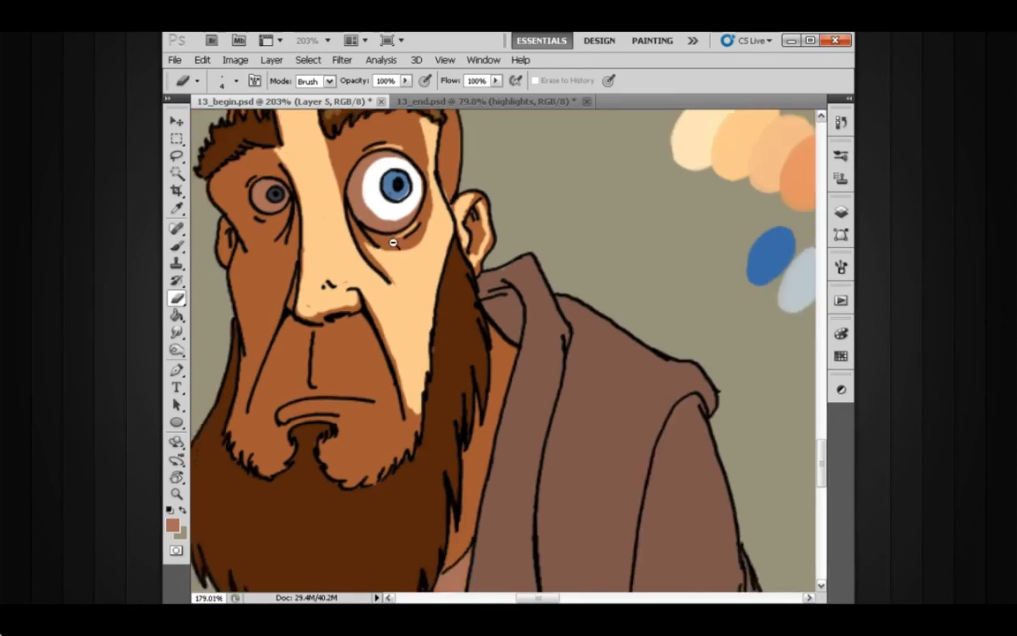
pyautogui.moveTo(385, 263); pyautogui.dragTo(381, 251)
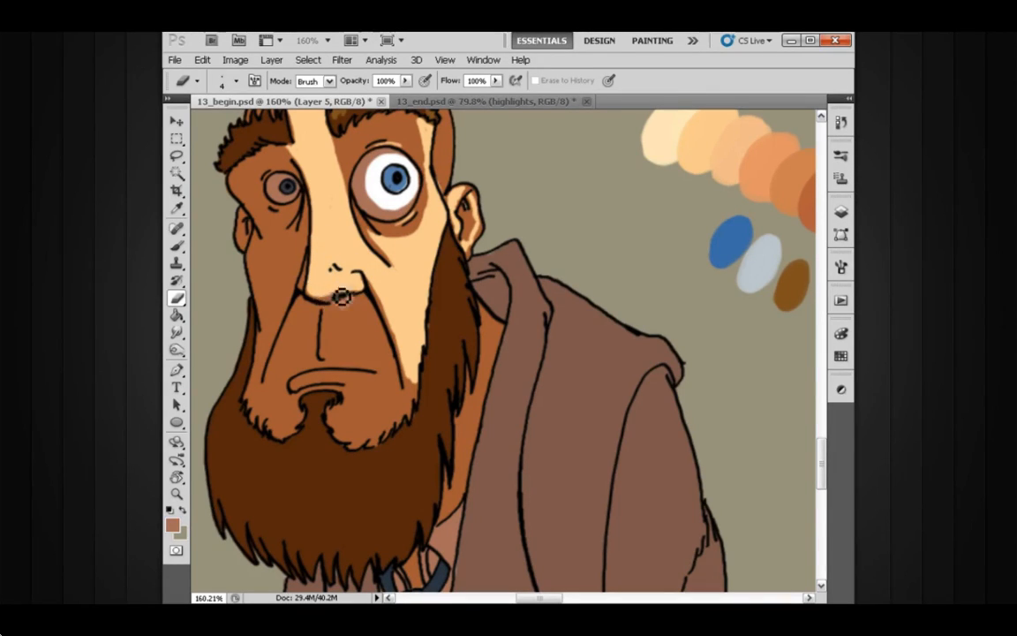
# Step: Clear the shadow under the nose and on the lit half of the upper lip, enlarging the eraser to size 6
pyautogui.moveTo(369, 315)
pyautogui.mouseDown()
pyautogui.moveTo(341, 351)
pyautogui.moveTo(358, 308)
pyautogui.moveTo(381, 350)
pyautogui.moveTo(380, 338)
pyautogui.moveTo(362, 345)
pyautogui.moveTo(357, 325)
pyautogui.moveTo(344, 345)
pyautogui.moveTo(346, 310)
pyautogui.moveTo(363, 311)
pyautogui.moveTo(346, 309)
pyautogui.moveTo(335, 358)
pyautogui.moveTo(348, 345)
pyautogui.moveTo(355, 354)
pyautogui.moveTo(372, 345)
pyautogui.moveTo(367, 329)
pyautogui.moveTo(367, 348)
pyautogui.moveTo(375, 344)
pyautogui.moveTo(280, 414)
pyautogui.moveTo(374, 341)
pyautogui.moveTo(365, 310)
pyautogui.moveTo(398, 379)
pyautogui.moveTo(379, 350)
pyautogui.moveTo(382, 362)
pyautogui.moveTo(341, 359)
pyautogui.moveTo(387, 374)
pyautogui.moveTo(370, 321)
pyautogui.moveTo(342, 320)
pyautogui.moveTo(331, 361)
pyautogui.moveTo(333, 290)
pyautogui.mouseUp()
pyautogui.press(']')
pyautogui.press(']')
pyautogui.moveTo(375, 392); pyautogui.dragTo(377, 380)
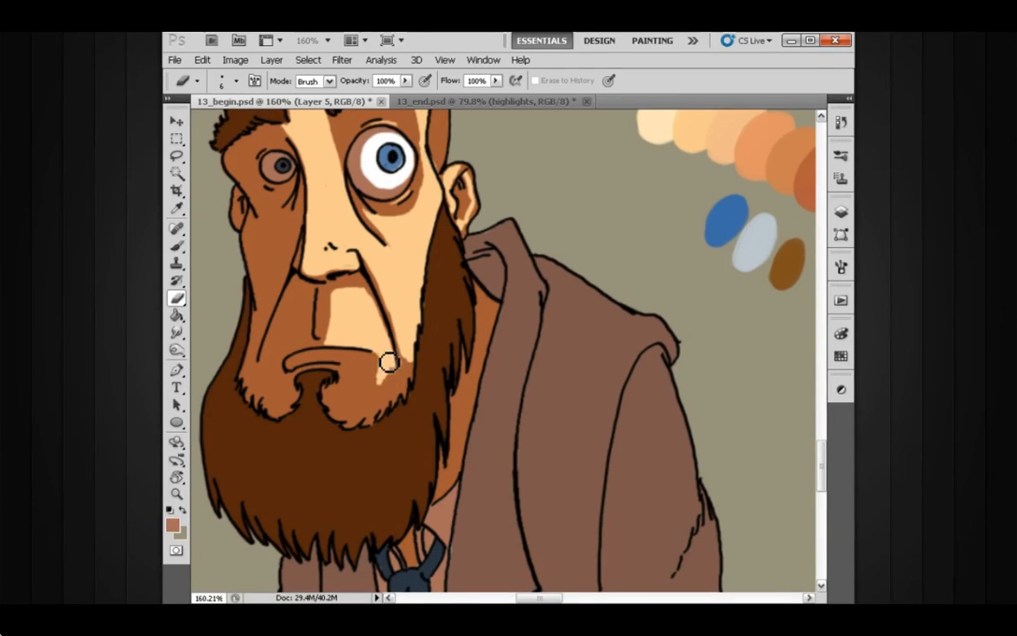
# Step: Erase the shadow from the lips and the lit side of the chin
pyautogui.moveTo(344, 374)
pyautogui.mouseDown()
pyautogui.moveTo(309, 364)
pyautogui.moveTo(384, 369)
pyautogui.moveTo(388, 359)
pyautogui.moveTo(313, 364)
pyautogui.moveTo(374, 367)
pyautogui.moveTo(352, 363)
pyautogui.moveTo(386, 380)
pyautogui.moveTo(382, 392)
pyautogui.moveTo(398, 383)
pyautogui.moveTo(387, 376)
pyautogui.moveTo(375, 397)
pyautogui.moveTo(392, 386)
pyautogui.moveTo(366, 393)
pyautogui.moveTo(376, 399)
pyautogui.moveTo(364, 389)
pyautogui.moveTo(363, 409)
pyautogui.moveTo(397, 372)
pyautogui.moveTo(392, 400)
pyautogui.moveTo(405, 377)
pyautogui.moveTo(360, 379)
pyautogui.moveTo(367, 401)
pyautogui.moveTo(357, 391)
pyautogui.moveTo(385, 404)
pyautogui.mouseUp()
pyautogui.press('[')
pyautogui.press('[')
pyautogui.press('[')
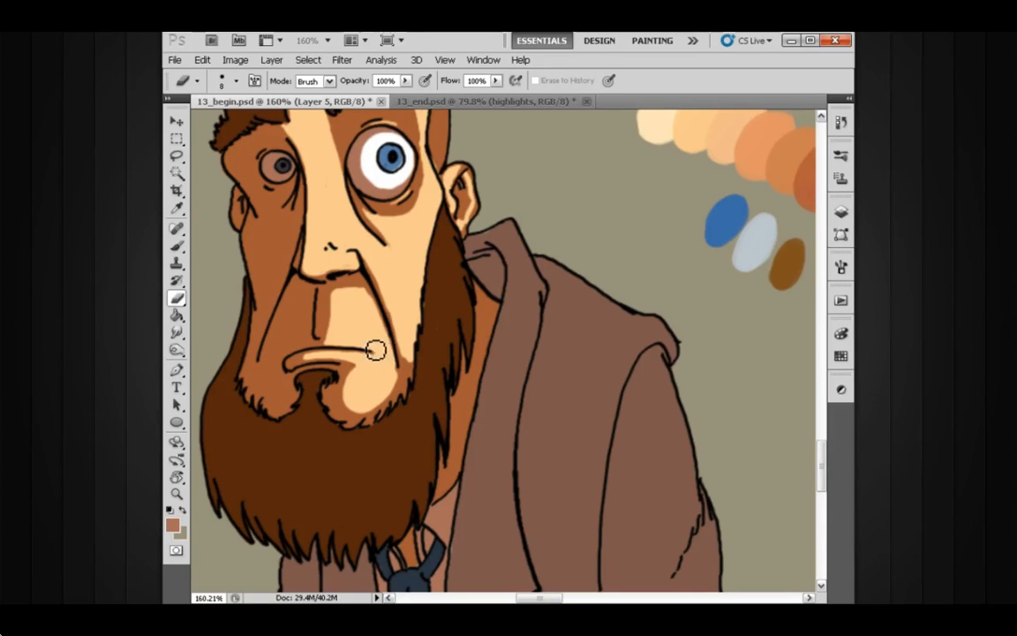
# Step: Clean up the shadow along the jaw where the lit cheek meets the beard, using a size 5 eraser
pyautogui.moveTo(407, 331); pyautogui.dragTo(404, 306)
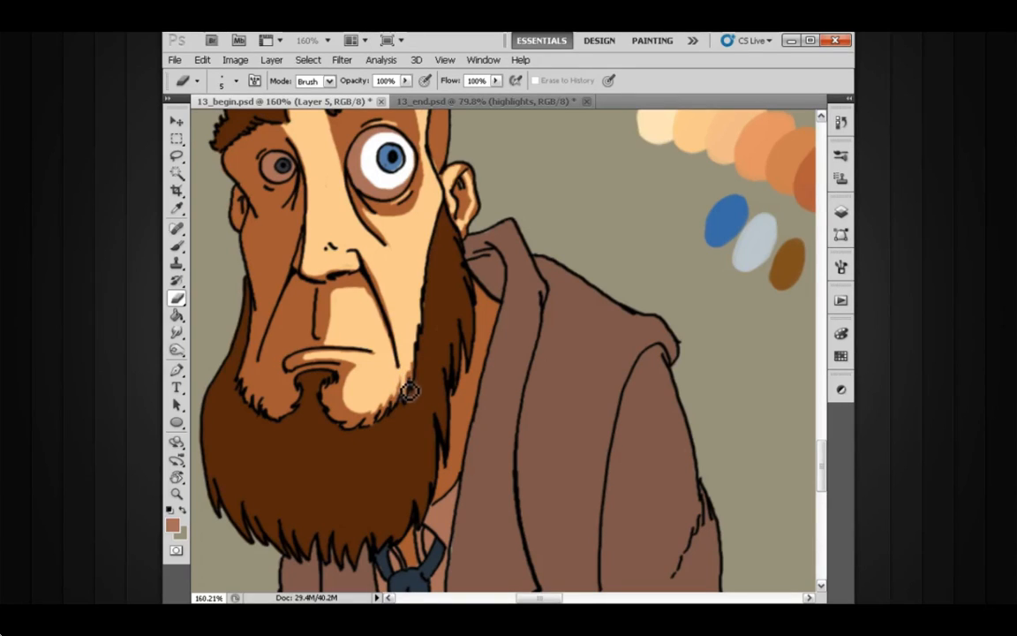
pyautogui.moveTo(427, 319); pyautogui.dragTo(418, 325)
pyautogui.moveTo(452, 187); pyautogui.dragTo(448, 210)
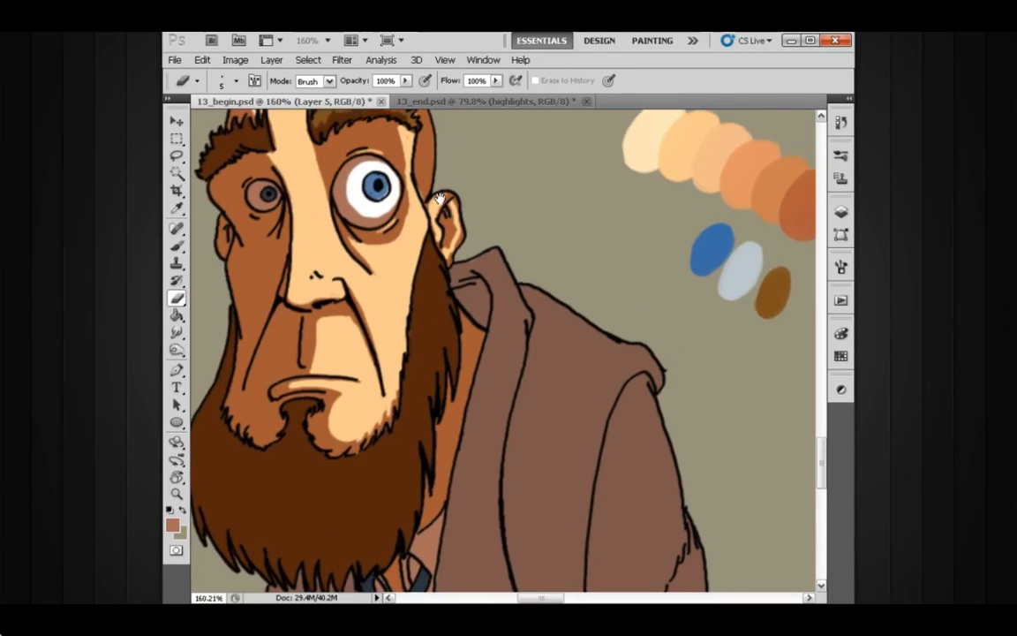
pyautogui.press('b')
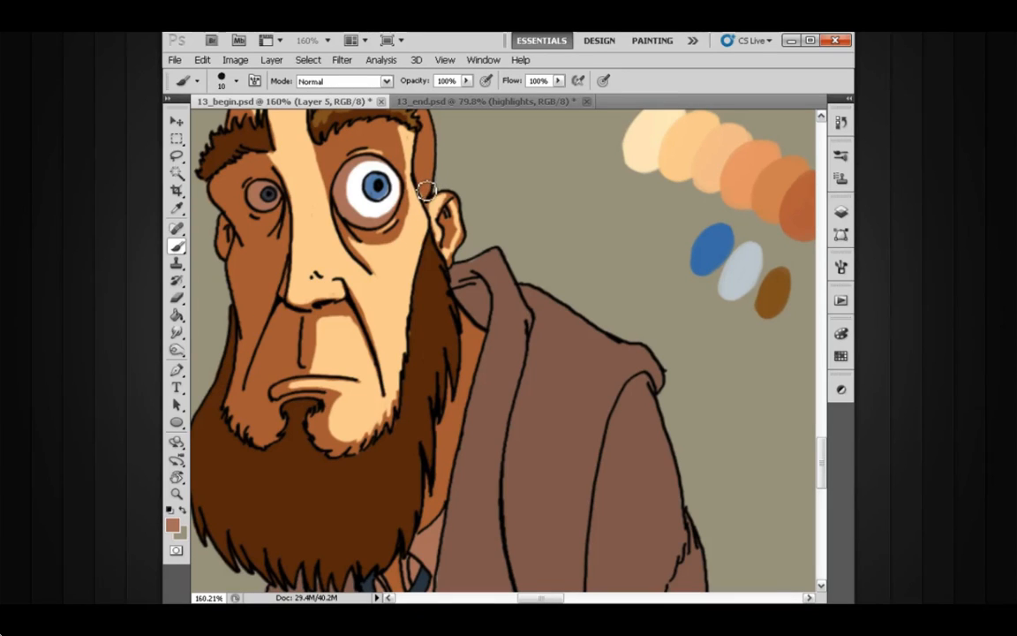
pyautogui.scroll(-2, 441, 274)
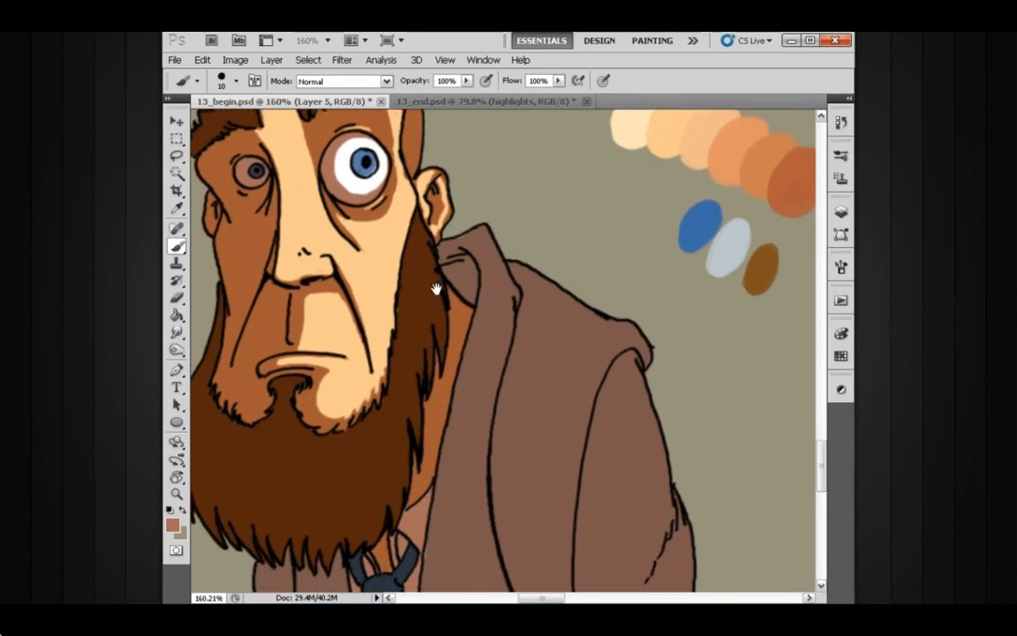
pyautogui.press('e')
# Step: Erase the shadow from the sideburn part of the beard beside the lit cheek, enlarging the eraser to size 7
pyautogui.scroll(1, 433, 302)
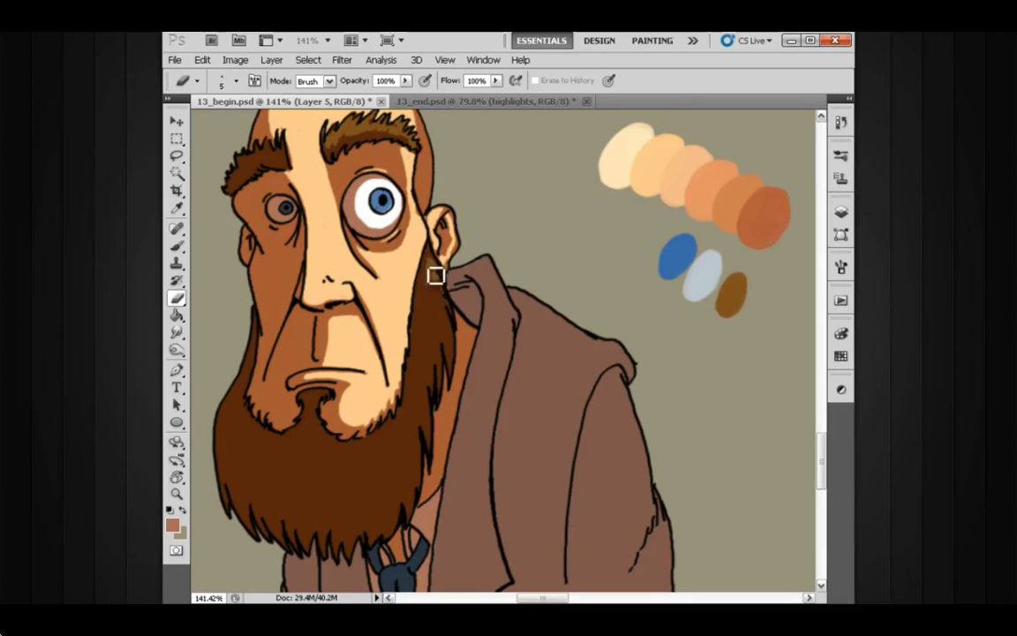
pyautogui.moveTo(436, 275)
pyautogui.mouseDown()
pyautogui.moveTo(431, 321)
pyautogui.moveTo(439, 290)
pyautogui.moveTo(432, 318)
pyautogui.moveTo(448, 294)
pyautogui.moveTo(438, 295)
pyautogui.moveTo(441, 284)
pyautogui.moveTo(441, 350)
pyautogui.moveTo(434, 323)
pyautogui.moveTo(447, 294)
pyautogui.moveTo(436, 331)
pyautogui.moveTo(437, 306)
pyautogui.moveTo(431, 317)
pyautogui.moveTo(449, 333)
pyautogui.moveTo(439, 309)
pyautogui.moveTo(450, 335)
pyautogui.mouseUp()
pyautogui.press(']')
pyautogui.press(']')
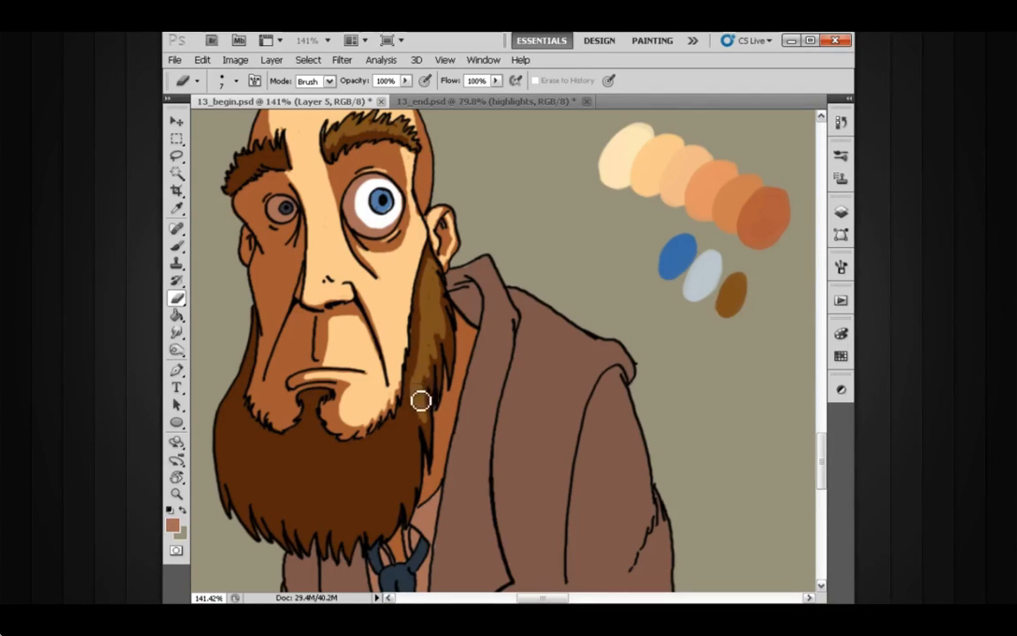
# Step: Outline and erase the shadow on the lit third of the lower beard with the size 7 eraser
pyautogui.moveTo(415, 431)
pyautogui.mouseDown()
pyautogui.moveTo(416, 478)
pyautogui.moveTo(415, 436)
pyautogui.moveTo(412, 489)
pyautogui.moveTo(399, 452)
pyautogui.moveTo(407, 432)
pyautogui.moveTo(408, 466)
pyautogui.moveTo(397, 446)
pyautogui.moveTo(392, 518)
pyautogui.mouseUp()
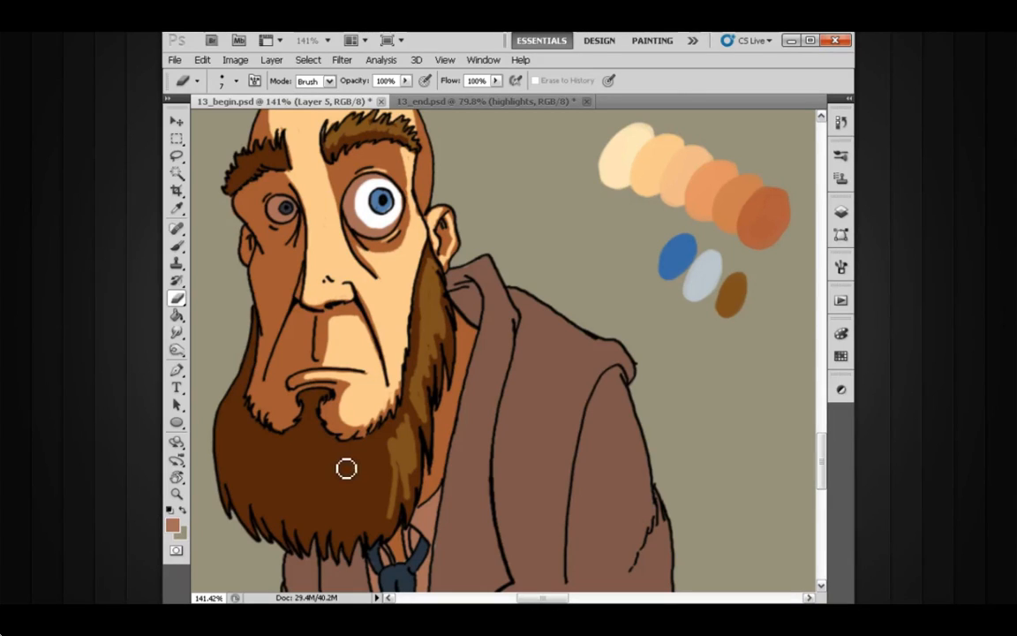
pyautogui.moveTo(350, 466)
pyautogui.mouseDown()
pyautogui.moveTo(353, 538)
pyautogui.moveTo(352, 483)
pyautogui.moveTo(363, 468)
pyautogui.moveTo(353, 531)
pyautogui.mouseUp()
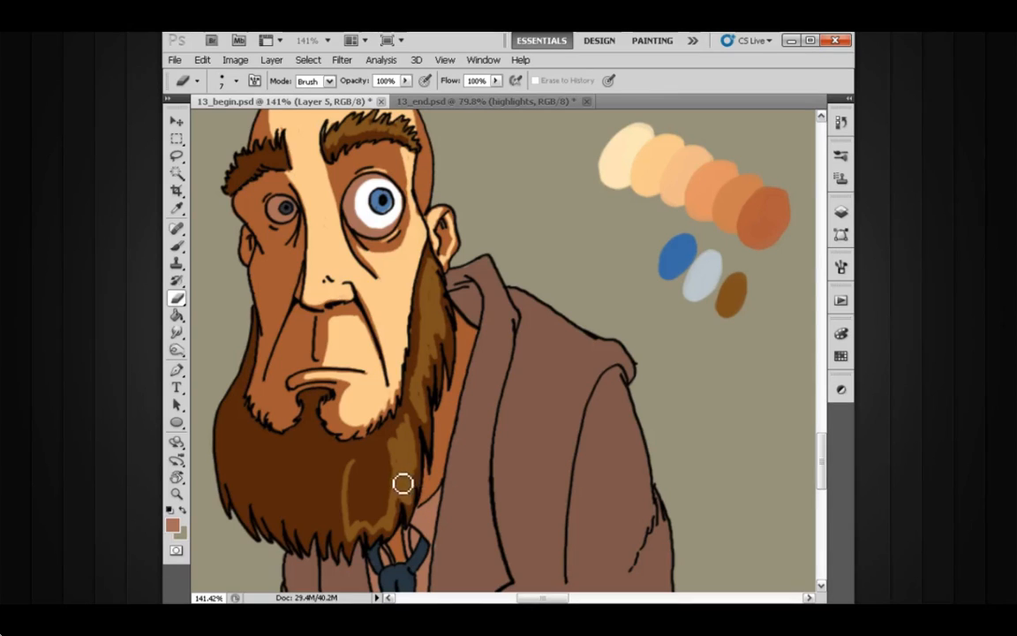
pyautogui.moveTo(386, 515)
pyautogui.mouseDown()
pyautogui.moveTo(353, 523)
pyautogui.moveTo(360, 473)
pyautogui.moveTo(358, 490)
pyautogui.moveTo(375, 464)
pyautogui.moveTo(368, 514)
pyautogui.moveTo(395, 469)
pyautogui.moveTo(383, 508)
pyautogui.moveTo(407, 485)
pyautogui.moveTo(410, 495)
pyautogui.moveTo(368, 491)
pyautogui.moveTo(368, 526)
pyautogui.moveTo(385, 528)
pyautogui.moveTo(372, 476)
pyautogui.moveTo(357, 469)
pyautogui.moveTo(397, 455)
pyautogui.moveTo(380, 459)
pyautogui.moveTo(411, 426)
pyautogui.moveTo(379, 461)
pyautogui.moveTo(382, 426)
pyautogui.moveTo(376, 472)
pyautogui.moveTo(398, 460)
pyautogui.moveTo(365, 459)
pyautogui.moveTo(413, 429)
pyautogui.moveTo(421, 438)
pyautogui.moveTo(419, 410)
pyautogui.moveTo(435, 440)
pyautogui.moveTo(421, 398)
pyautogui.mouseUp()
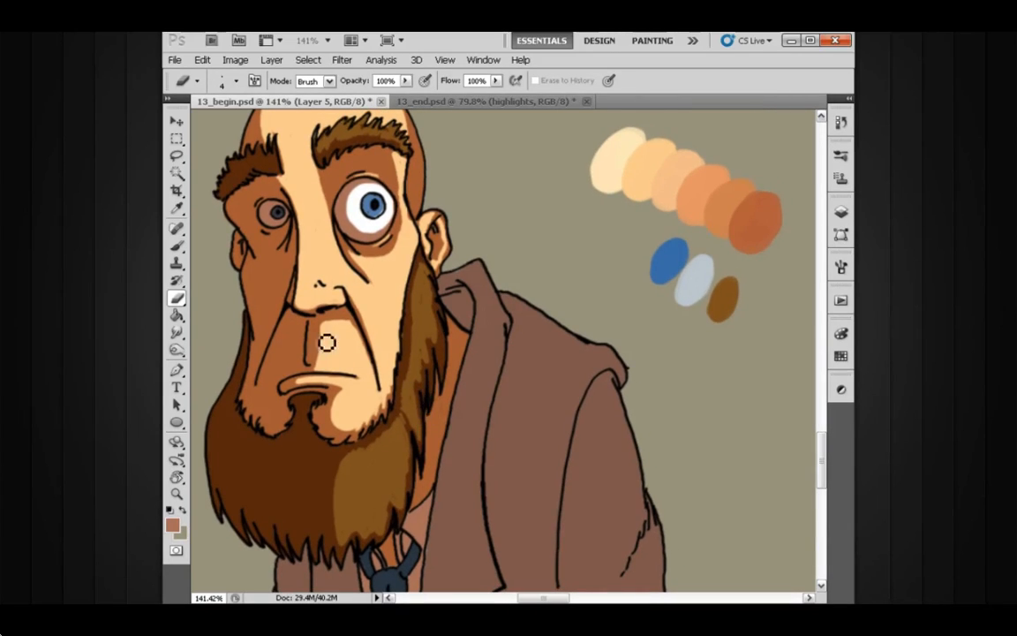
# Step: Refine the lit area above the mouth and the edge of the beard beside the collar with a small eraser
pyautogui.moveTo(327, 343); pyautogui.dragTo(335, 354)
pyautogui.press('[')
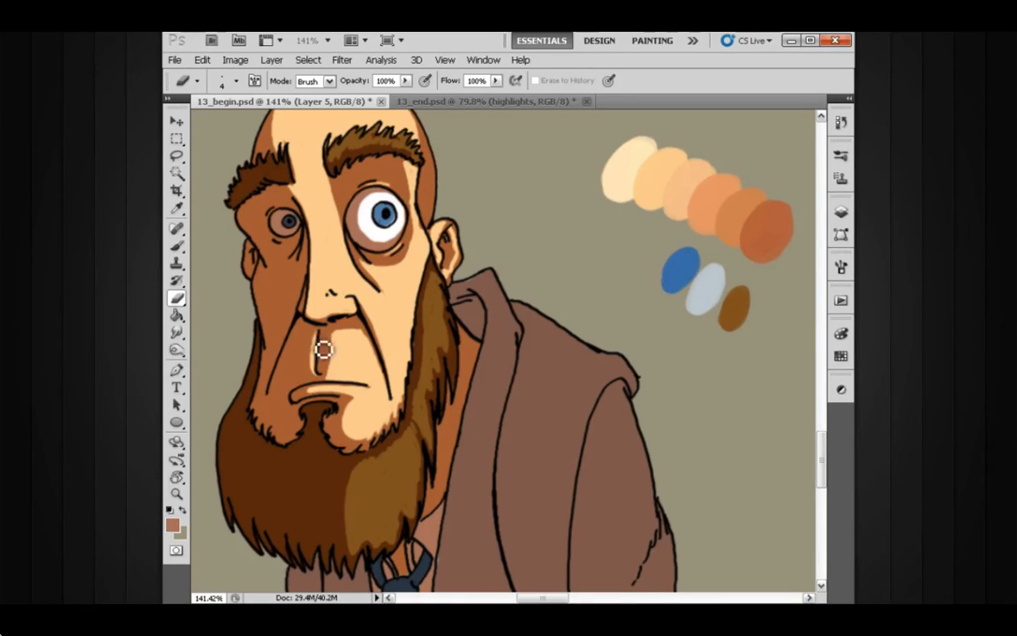
pyautogui.moveTo(345, 366); pyautogui.dragTo(318, 356)
pyautogui.moveTo(450, 311); pyautogui.dragTo(438, 283)
pyautogui.keyDown('alt'); pyautogui.click(447, 334); pyautogui.keyUp('alt')
pyautogui.moveTo(437, 325); pyautogui.dragTo(389, 304)
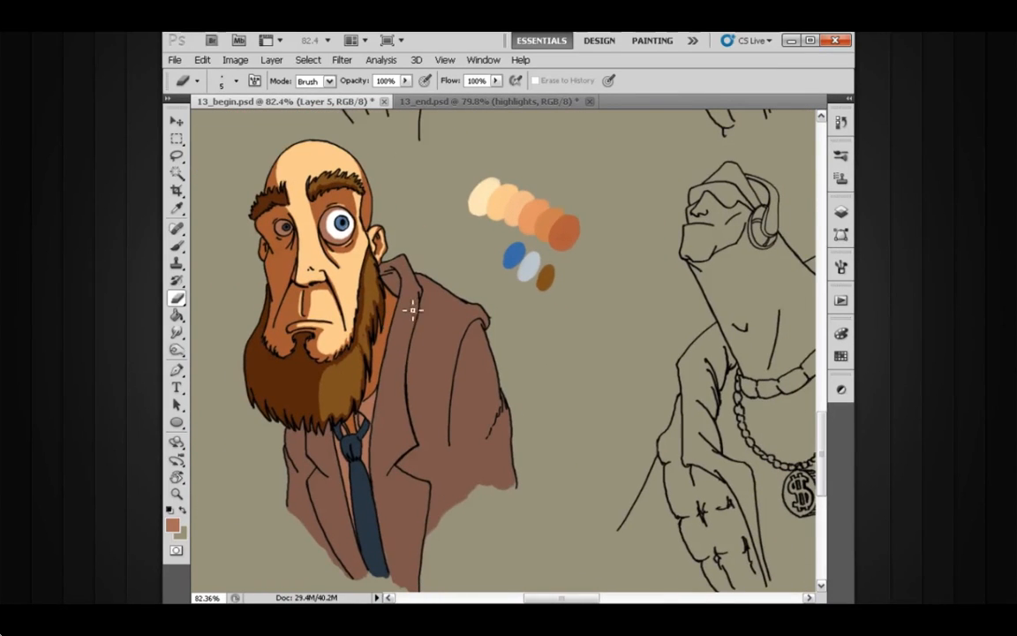
# Step: Enlarge the eraser to size 10 and erase the shadow from the jacket's lit collar, lapel and front edge beside the tie
pyautogui.press(']')
pyautogui.press(']')
pyautogui.press(']')
pyautogui.press(']')
pyautogui.press(']')
pyautogui.moveTo(412, 272)
pyautogui.mouseDown()
pyautogui.moveTo(422, 299)
pyautogui.moveTo(417, 272)
pyautogui.moveTo(413, 318)
pyautogui.moveTo(415, 275)
pyautogui.moveTo(421, 317)
pyautogui.moveTo(416, 305)
pyautogui.moveTo(408, 339)
pyautogui.moveTo(415, 302)
pyautogui.moveTo(404, 351)
pyautogui.moveTo(416, 292)
pyautogui.moveTo(391, 416)
pyautogui.mouseUp()
pyautogui.moveTo(386, 459)
pyautogui.mouseDown()
pyautogui.moveTo(422, 447)
pyautogui.moveTo(407, 373)
pyautogui.moveTo(424, 303)
pyautogui.moveTo(413, 402)
pyautogui.moveTo(406, 378)
pyautogui.moveTo(395, 431)
pyautogui.moveTo(396, 402)
pyautogui.moveTo(394, 473)
pyautogui.moveTo(411, 411)
pyautogui.moveTo(419, 449)
pyautogui.moveTo(403, 456)
pyautogui.moveTo(401, 390)
pyautogui.mouseUp()
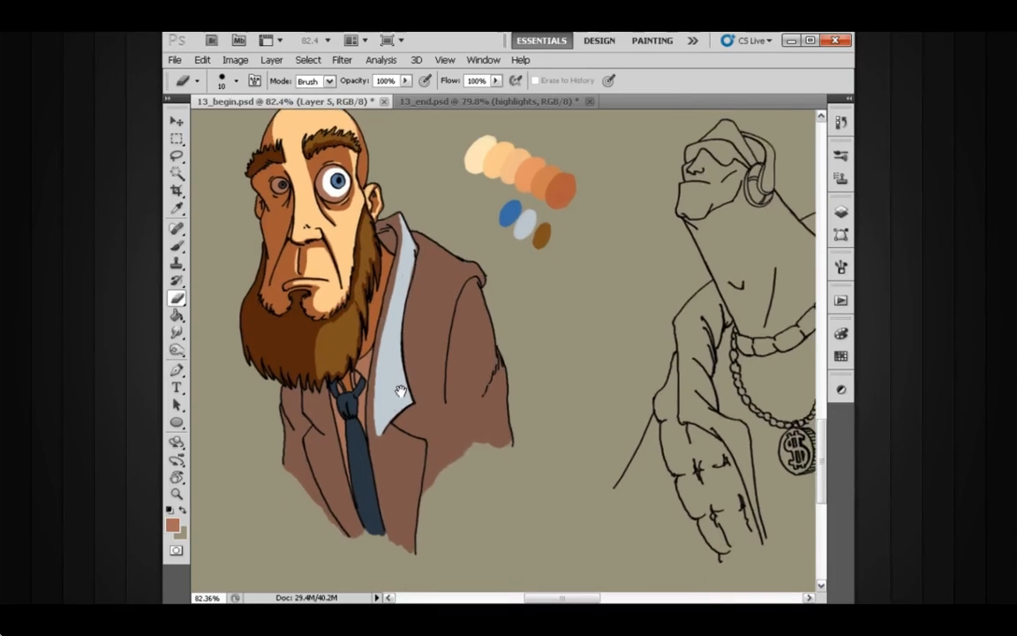
pyautogui.moveTo(385, 430)
pyautogui.mouseDown()
pyautogui.moveTo(401, 531)
pyautogui.moveTo(388, 461)
pyautogui.moveTo(402, 525)
pyautogui.moveTo(397, 460)
pyautogui.moveTo(426, 455)
pyautogui.moveTo(418, 448)
pyautogui.moveTo(428, 455)
pyautogui.moveTo(411, 509)
pyautogui.moveTo(417, 462)
pyautogui.moveTo(405, 495)
pyautogui.moveTo(412, 460)
pyautogui.moveTo(398, 470)
pyautogui.moveTo(405, 540)
pyautogui.moveTo(432, 450)
pyautogui.moveTo(417, 452)
pyautogui.moveTo(420, 536)
pyautogui.mouseUp()
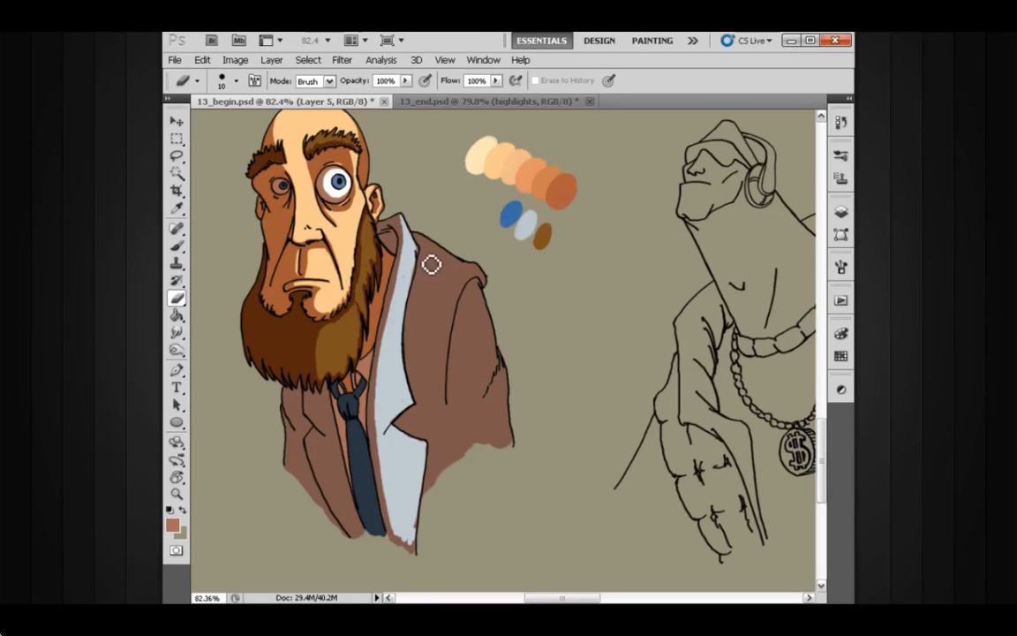
# Step: Erase the shadow from the jacket's lit chest and shoulder, and from the fold-shaped patches on the upper sleeve
pyautogui.moveTo(431, 264)
pyautogui.mouseDown()
pyautogui.moveTo(420, 336)
pyautogui.moveTo(433, 401)
pyautogui.mouseUp()
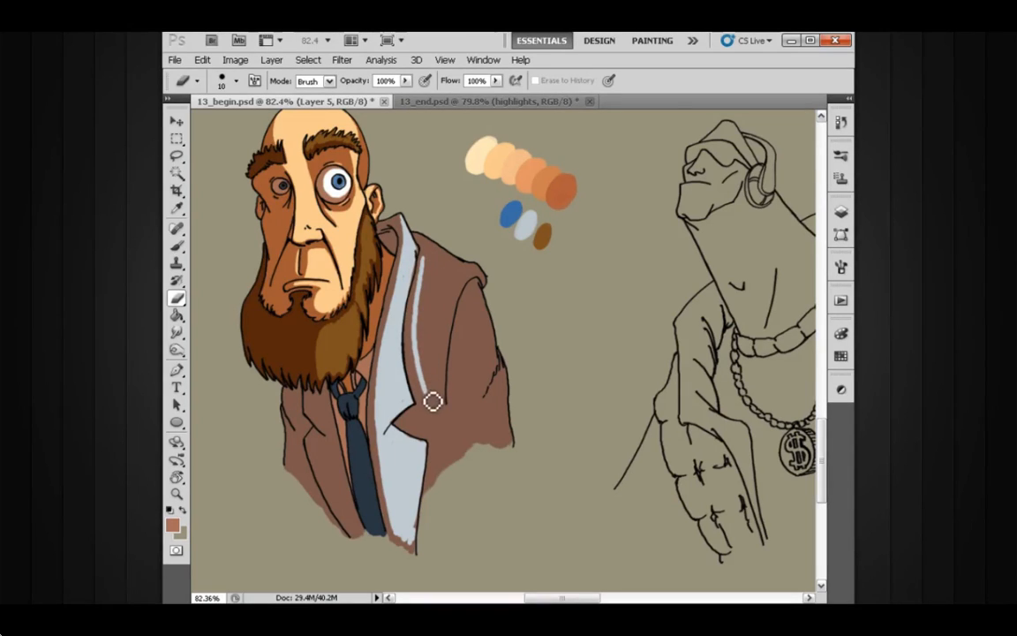
pyautogui.moveTo(431, 267)
pyautogui.mouseDown()
pyautogui.moveTo(422, 329)
pyautogui.moveTo(432, 411)
pyautogui.moveTo(431, 366)
pyautogui.moveTo(412, 433)
pyautogui.moveTo(431, 403)
pyautogui.moveTo(416, 428)
pyautogui.moveTo(433, 413)
pyautogui.moveTo(419, 430)
pyautogui.moveTo(429, 434)
pyautogui.moveTo(414, 434)
pyautogui.moveTo(448, 436)
pyautogui.moveTo(438, 493)
pyautogui.moveTo(444, 440)
pyautogui.moveTo(431, 424)
pyautogui.moveTo(441, 417)
pyautogui.moveTo(451, 435)
pyautogui.moveTo(442, 465)
pyautogui.mouseUp()
pyautogui.moveTo(444, 288)
pyautogui.mouseDown()
pyautogui.moveTo(438, 413)
pyautogui.moveTo(442, 305)
pyautogui.moveTo(438, 327)
pyautogui.moveTo(433, 295)
pyautogui.moveTo(442, 300)
pyautogui.moveTo(447, 281)
pyautogui.moveTo(453, 292)
pyautogui.moveTo(442, 402)
pyautogui.moveTo(451, 311)
pyautogui.moveTo(429, 250)
pyautogui.moveTo(441, 268)
pyautogui.moveTo(435, 253)
pyautogui.moveTo(456, 271)
pyautogui.moveTo(444, 264)
pyautogui.moveTo(466, 263)
pyautogui.moveTo(462, 271)
pyautogui.moveTo(491, 289)
pyautogui.moveTo(479, 279)
pyautogui.moveTo(459, 310)
pyautogui.moveTo(466, 279)
pyautogui.moveTo(445, 273)
pyautogui.moveTo(453, 291)
pyautogui.moveTo(450, 396)
pyautogui.mouseUp()
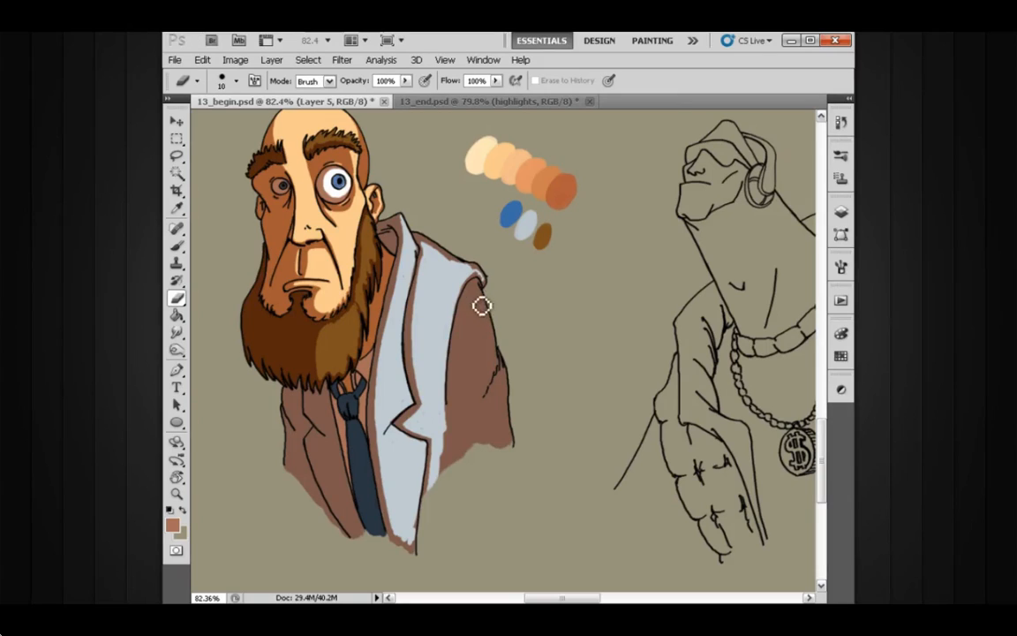
pyautogui.moveTo(488, 310)
pyautogui.mouseDown()
pyautogui.moveTo(486, 294)
pyautogui.moveTo(481, 305)
pyautogui.moveTo(474, 297)
pyautogui.moveTo(465, 365)
pyautogui.mouseUp()
pyautogui.moveTo(486, 316)
pyautogui.mouseDown()
pyautogui.moveTo(473, 372)
pyautogui.moveTo(490, 311)
pyautogui.moveTo(470, 366)
pyautogui.moveTo(482, 310)
pyautogui.moveTo(475, 320)
pyautogui.moveTo(468, 372)
pyautogui.moveTo(489, 338)
pyautogui.moveTo(486, 301)
pyautogui.moveTo(467, 365)
pyautogui.moveTo(477, 368)
pyautogui.moveTo(488, 343)
pyautogui.moveTo(483, 303)
pyautogui.moveTo(490, 361)
pyautogui.moveTo(499, 354)
pyautogui.moveTo(498, 343)
pyautogui.moveTo(473, 407)
pyautogui.moveTo(495, 377)
pyautogui.moveTo(492, 354)
pyautogui.moveTo(479, 398)
pyautogui.moveTo(502, 368)
pyautogui.mouseUp()
# Step: Switch to the Brush tool and enable Shape Dynamics with Pen Pressure size control, leaving Transfer off
pyautogui.press('b')
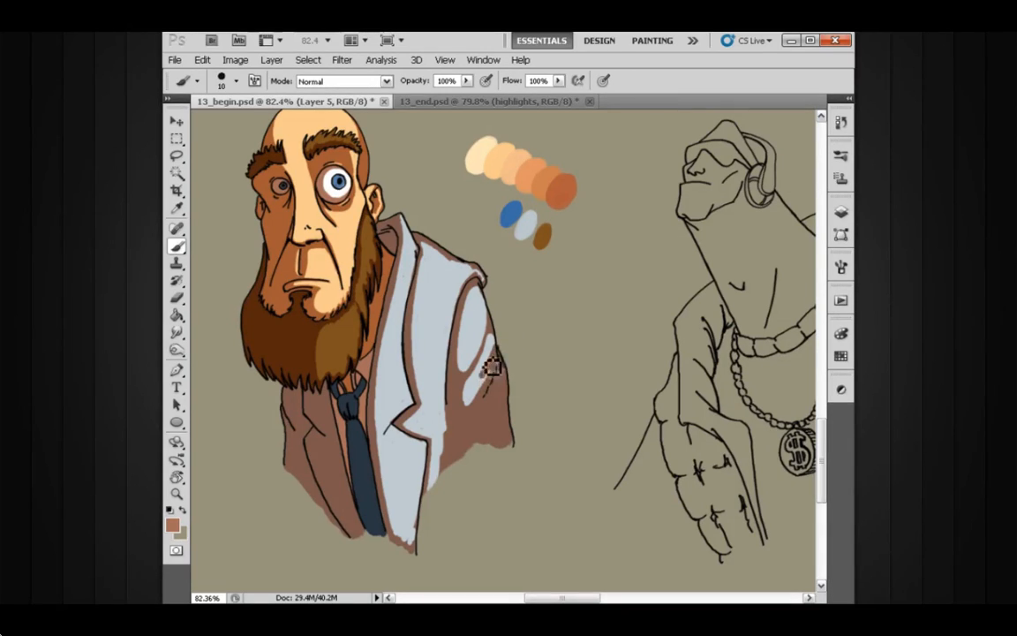
pyautogui.click(839, 215)
pyautogui.press('F5')
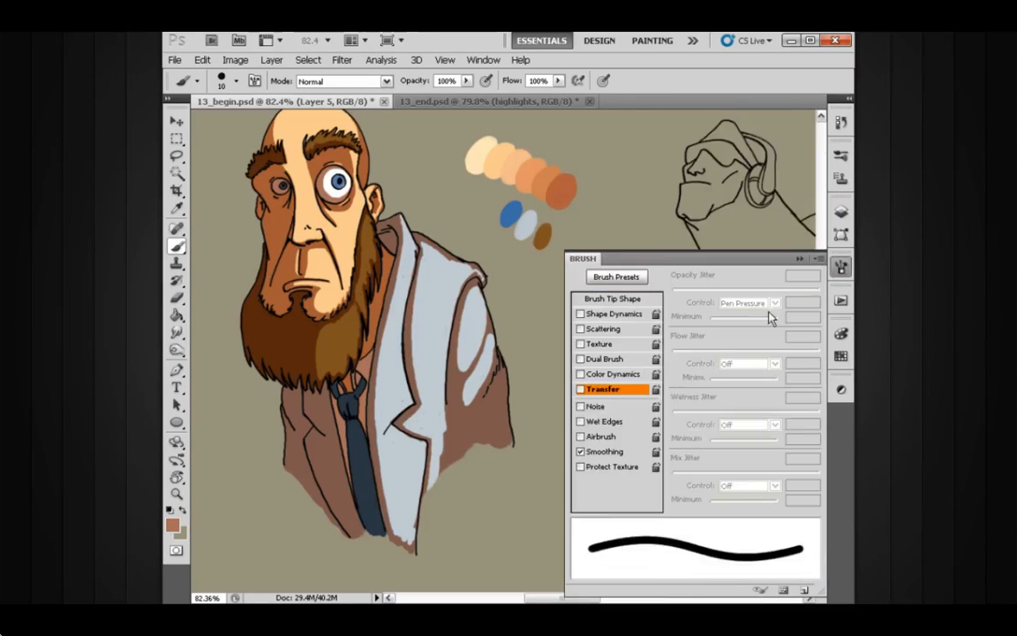
pyautogui.click(588, 392)
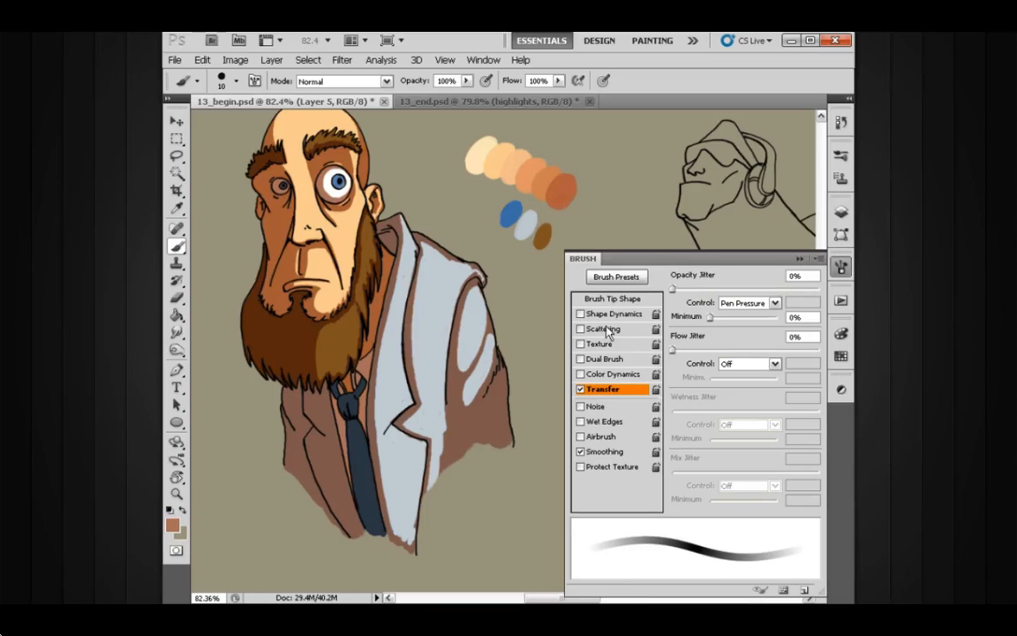
pyautogui.click(580, 389)
pyautogui.click(605, 315)
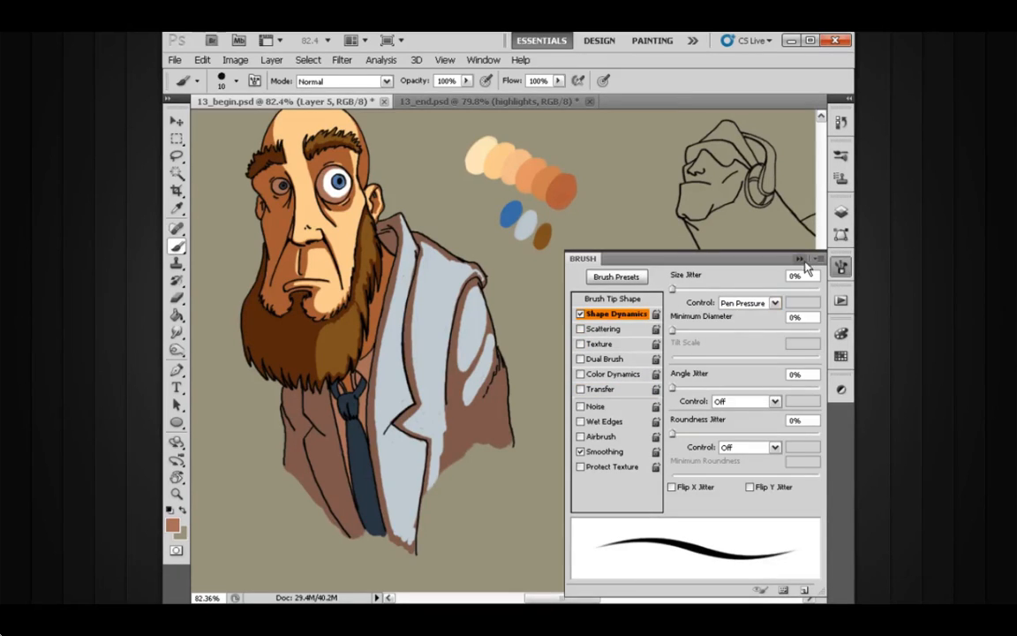
pyautogui.press('F5')
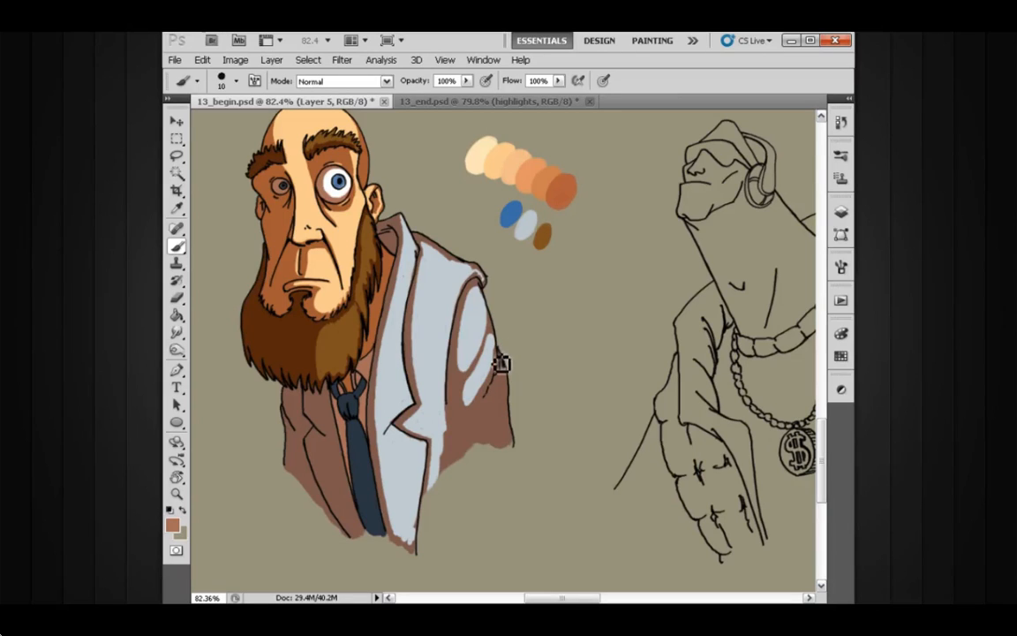
# Step: Paint fold shadows back into the sleeve around the elbow and erase the shadow from the lit patch of the lower sleeve
pyautogui.moveTo(503, 357)
pyautogui.mouseDown()
pyautogui.moveTo(488, 385)
pyautogui.moveTo(500, 374)
pyautogui.moveTo(499, 392)
pyautogui.mouseUp()
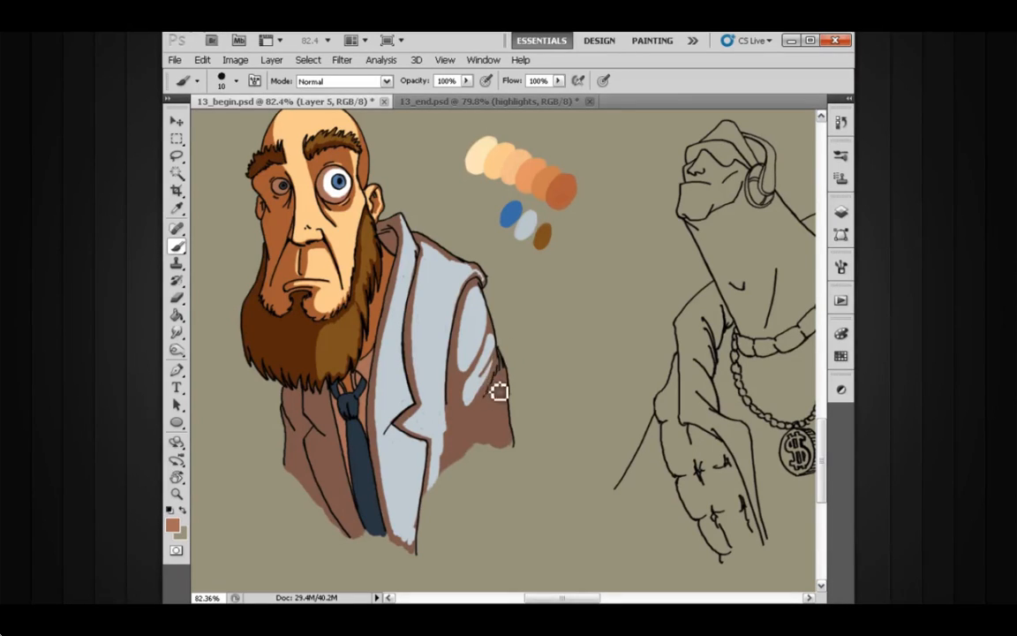
pyautogui.press('e')
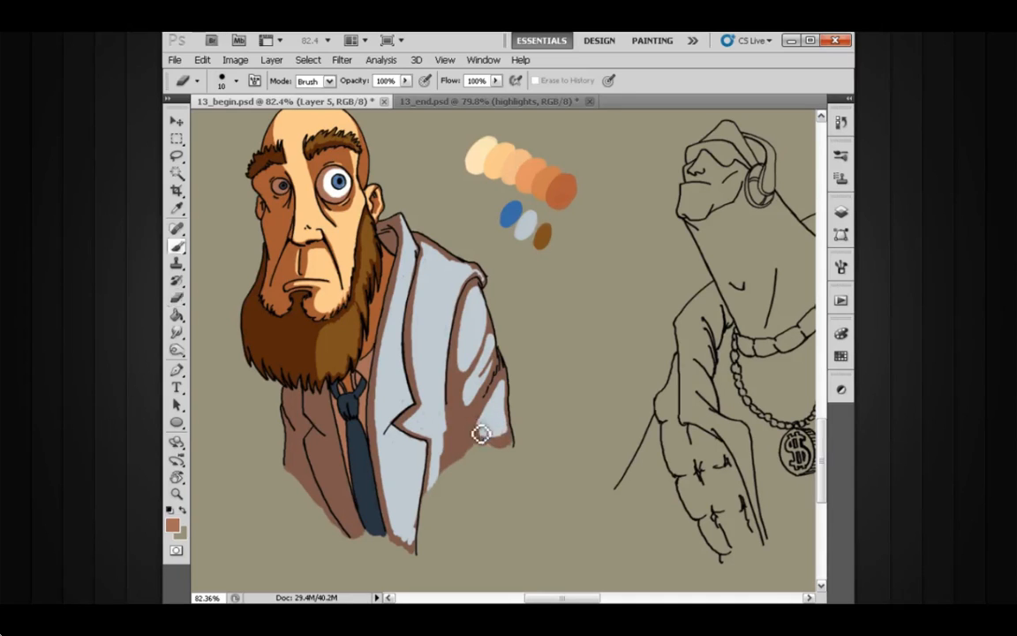
pyautogui.press('b')
pyautogui.moveTo(473, 422)
pyautogui.mouseDown()
pyautogui.moveTo(485, 418)
pyautogui.moveTo(444, 412)
pyautogui.mouseUp()
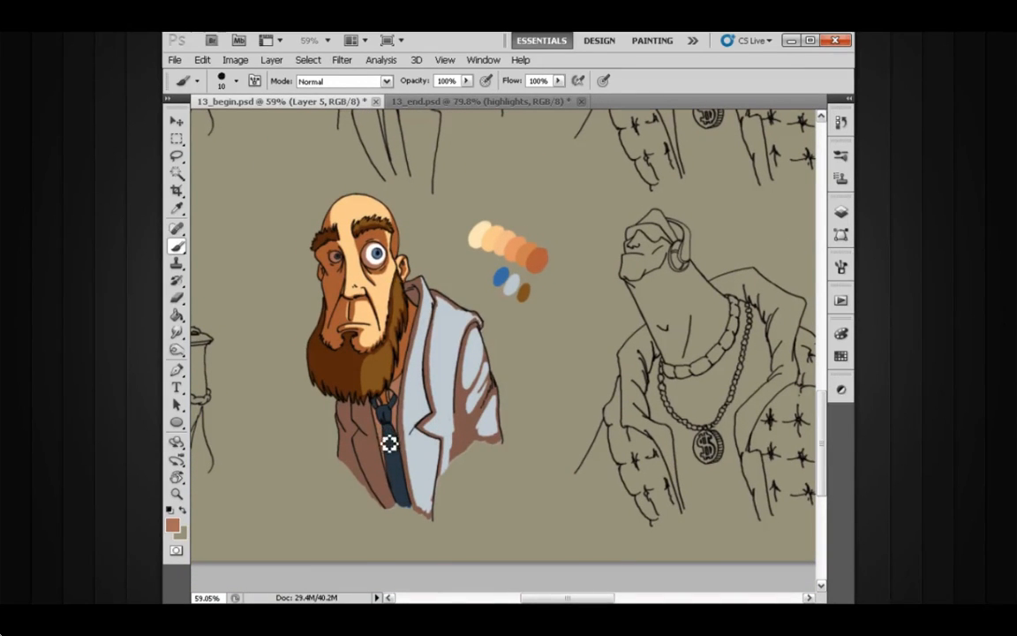
# Step: Erase the shadow from the shirt collar under the beard and from the lit knot and length of the tie
pyautogui.press('e')
pyautogui.moveTo(390, 423); pyautogui.dragTo(425, 409)
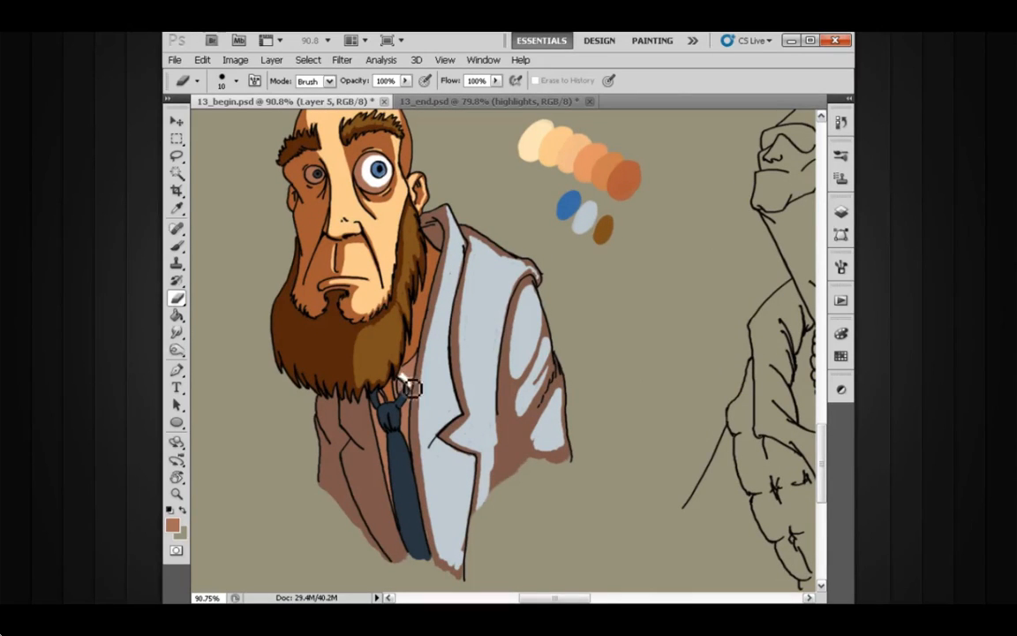
pyautogui.moveTo(403, 384); pyautogui.dragTo(404, 405)
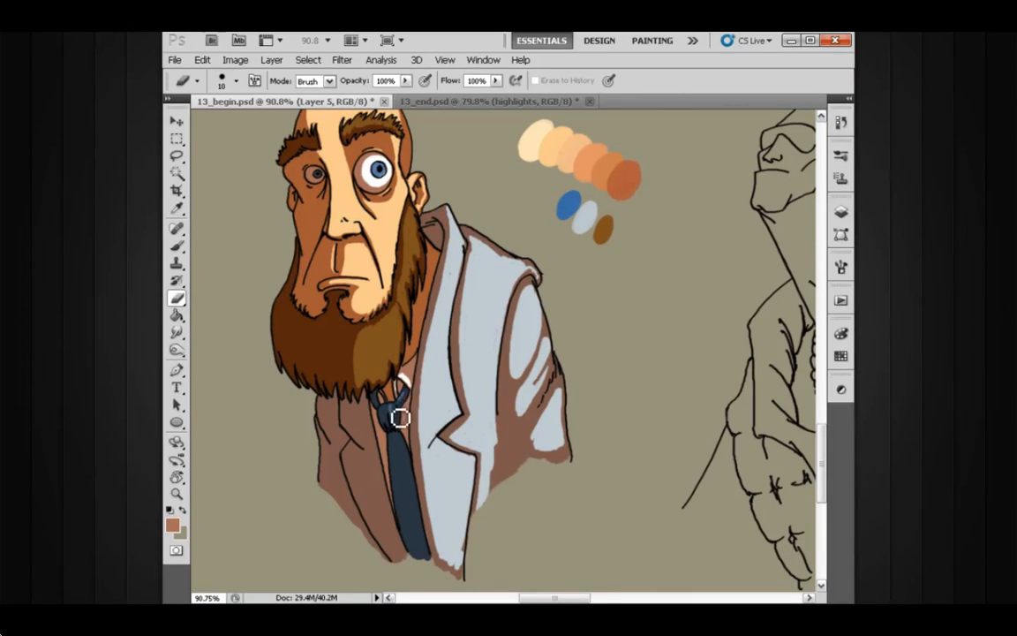
pyautogui.moveTo(396, 421)
pyautogui.mouseDown()
pyautogui.moveTo(420, 554)
pyautogui.moveTo(403, 445)
pyautogui.moveTo(422, 553)
pyautogui.mouseUp()
pyautogui.moveTo(406, 450); pyautogui.dragTo(398, 447)
# Step: Add a Hue/Saturation adjustment layer above Layer 5, clip it to Layer 5, and compare the character with that shadow layer off and on
pyautogui.scroll(-3, 442, 377)
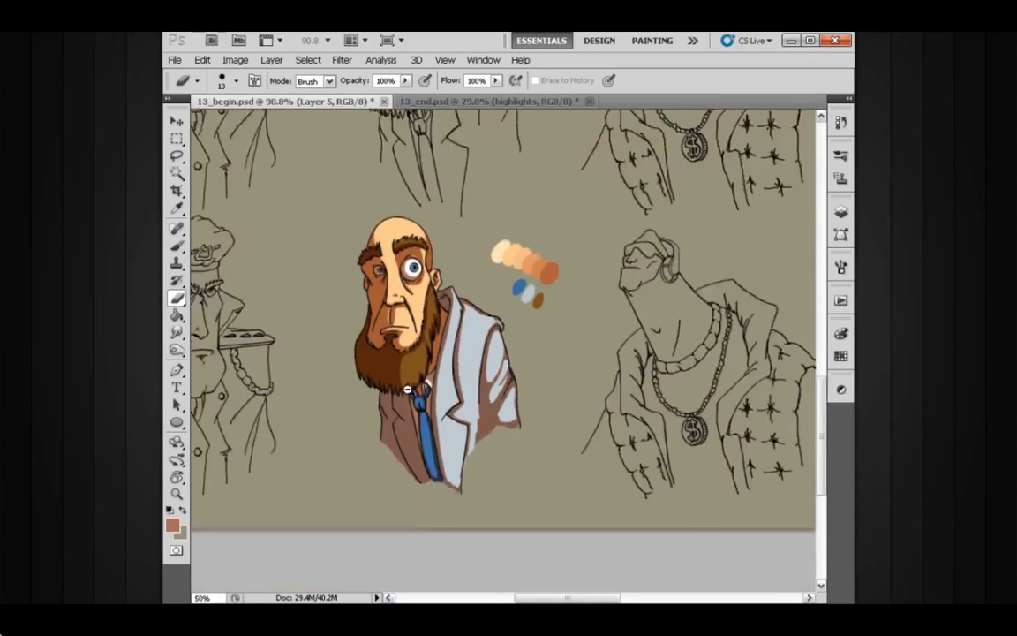
pyautogui.click(842, 212)
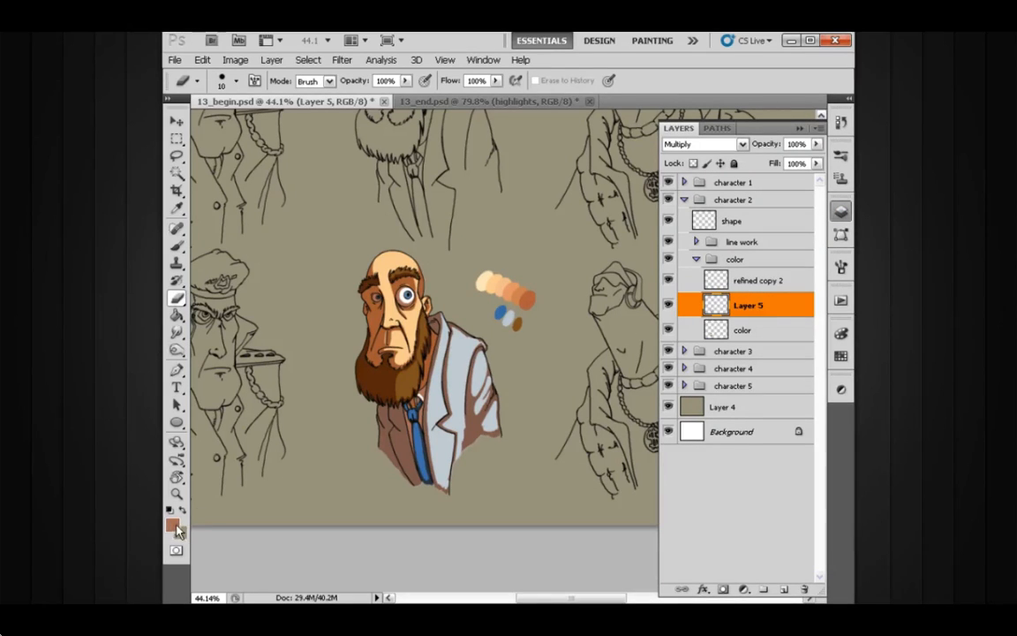
pyautogui.moveTo(497, 402); pyautogui.dragTo(480, 411)
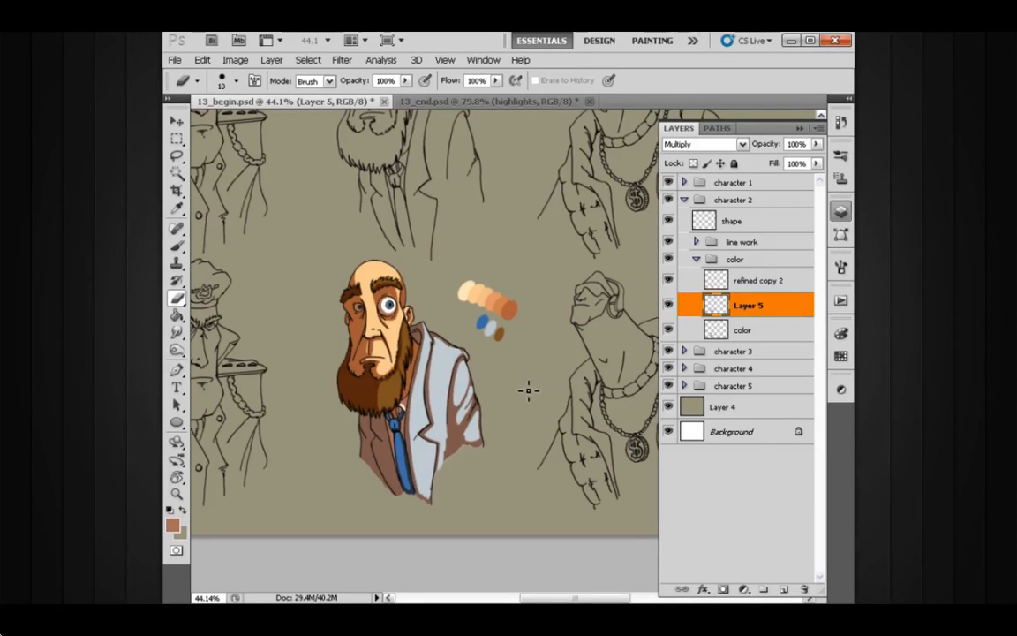
pyautogui.hotkey('ctrl', 'u')
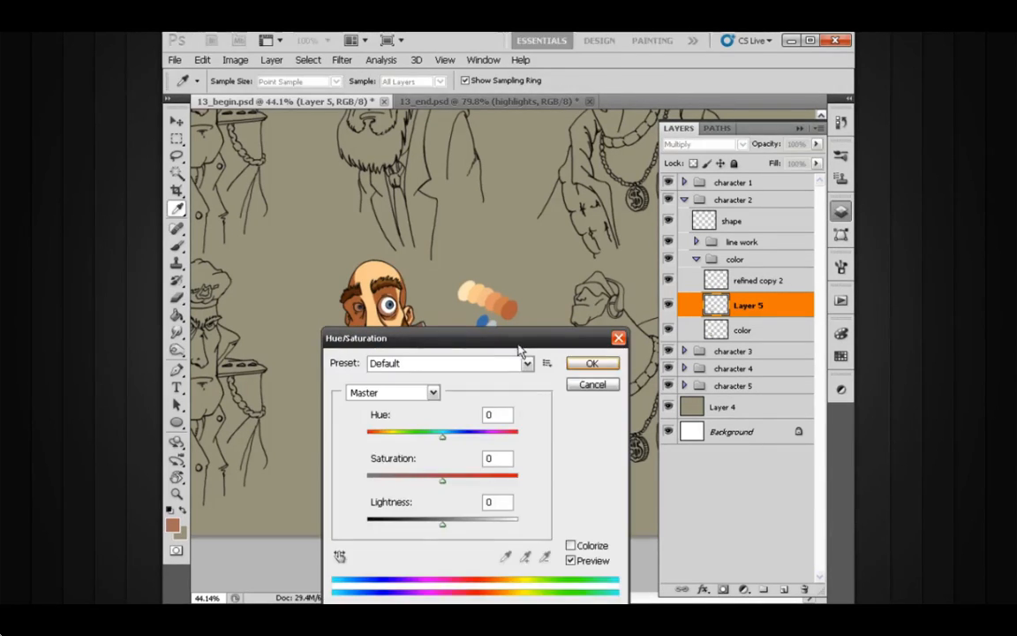
pyautogui.moveTo(521, 353); pyautogui.dragTo(522, 282)
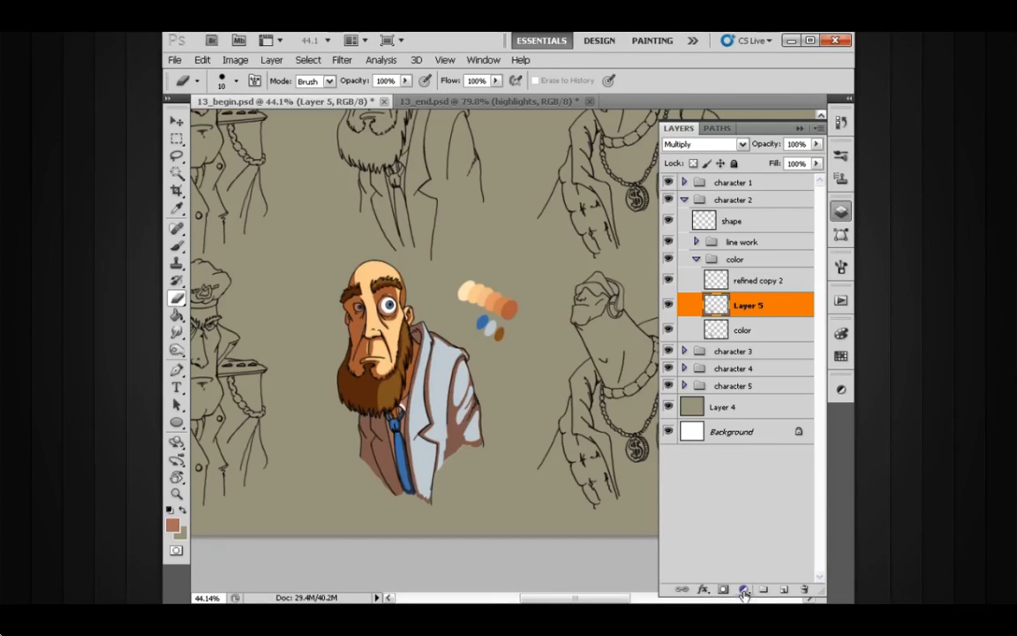
pyautogui.click(744, 589)
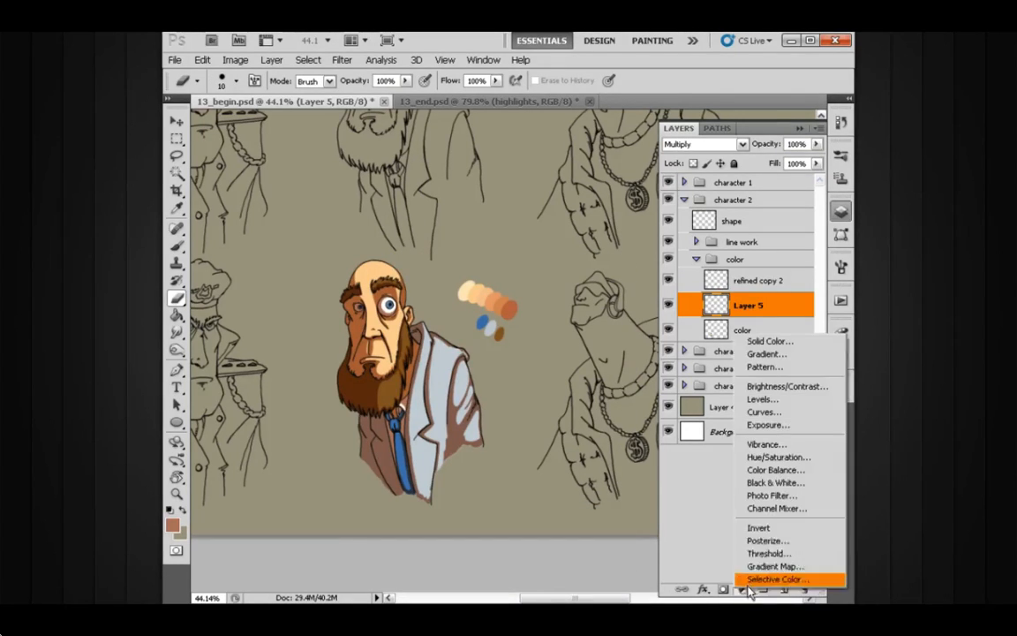
pyautogui.click(785, 459)
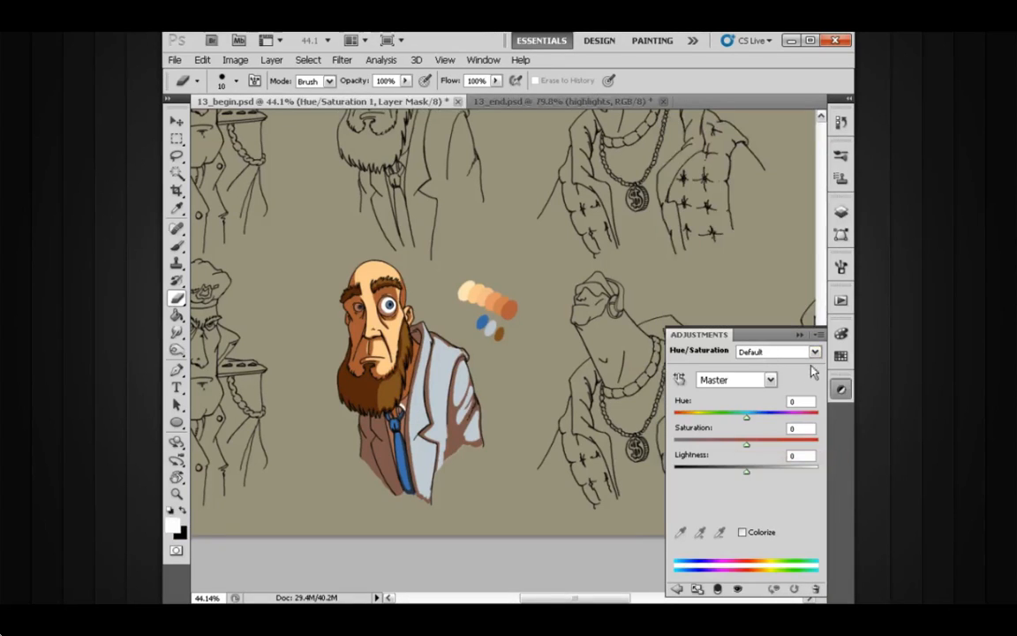
pyautogui.click(839, 215)
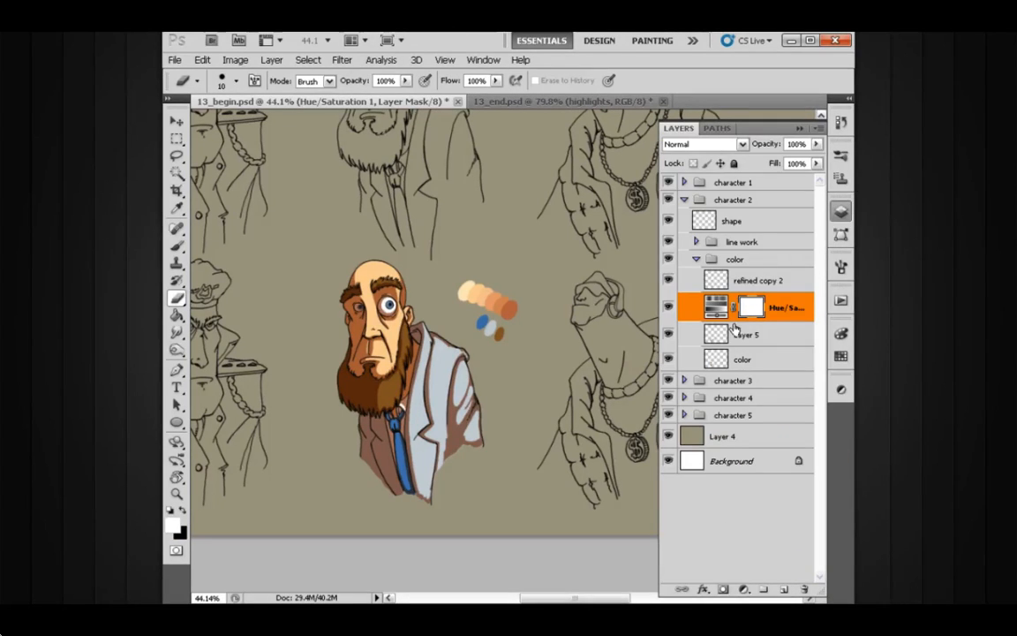
pyautogui.keyDown('alt'); pyautogui.click(743, 322); pyautogui.keyUp('alt')
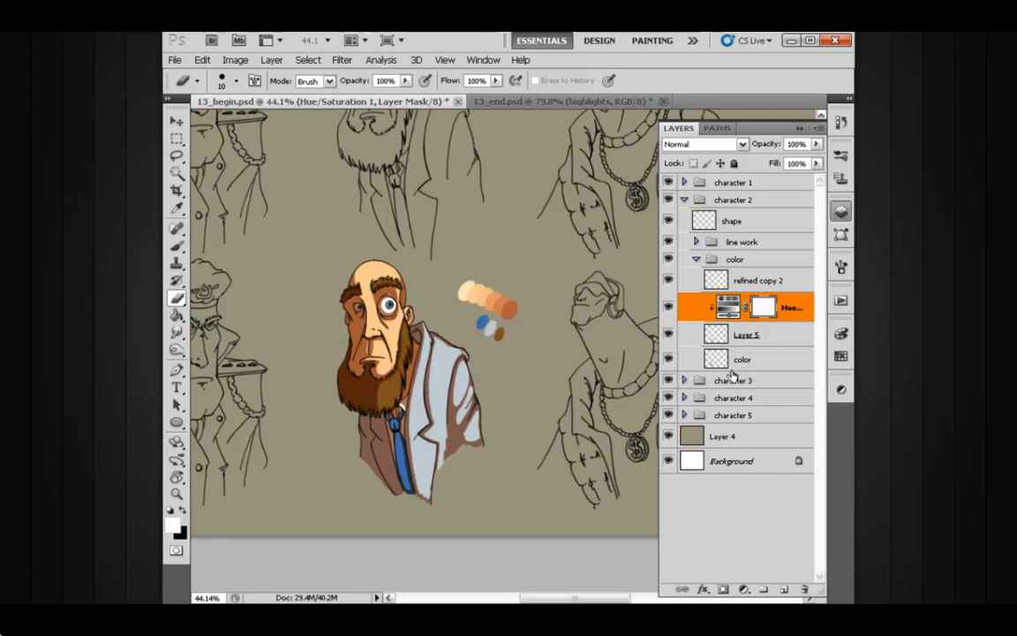
pyautogui.click(668, 336)
pyautogui.click(668, 335)
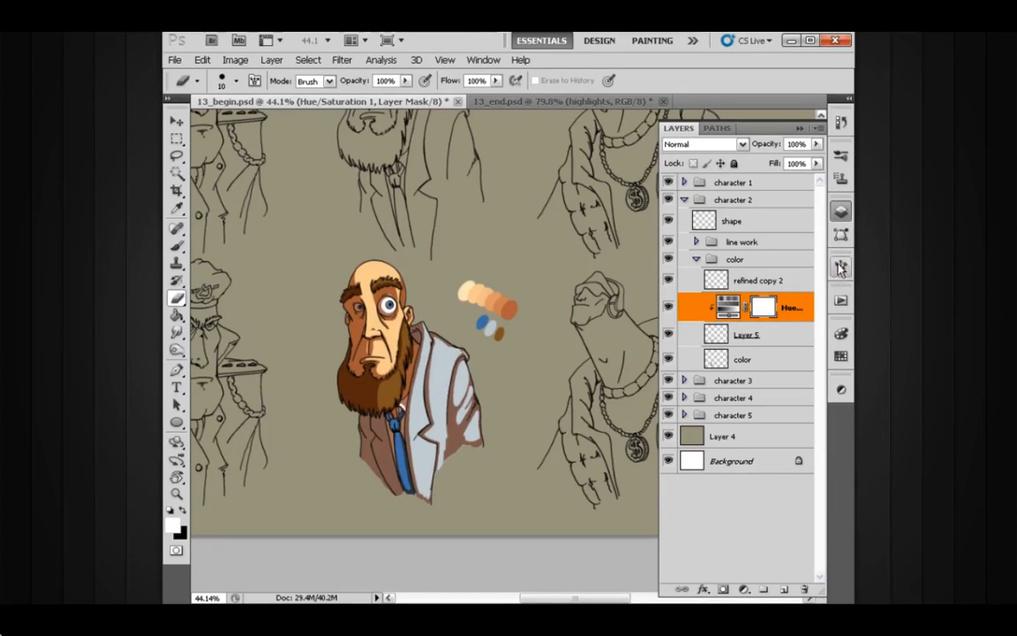
# Step: Colorize the shadows through the clipped Hue/Saturation adjustment with Hue 354, Saturation 27 and Lightness +26
pyautogui.click(728, 306)
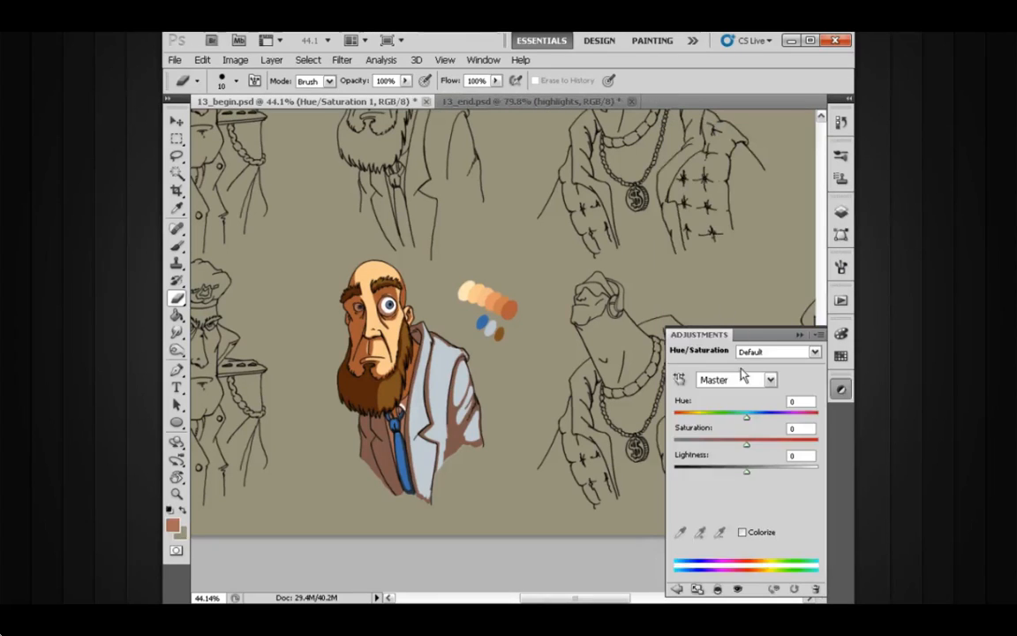
pyautogui.moveTo(748, 450); pyautogui.dragTo(753, 472)
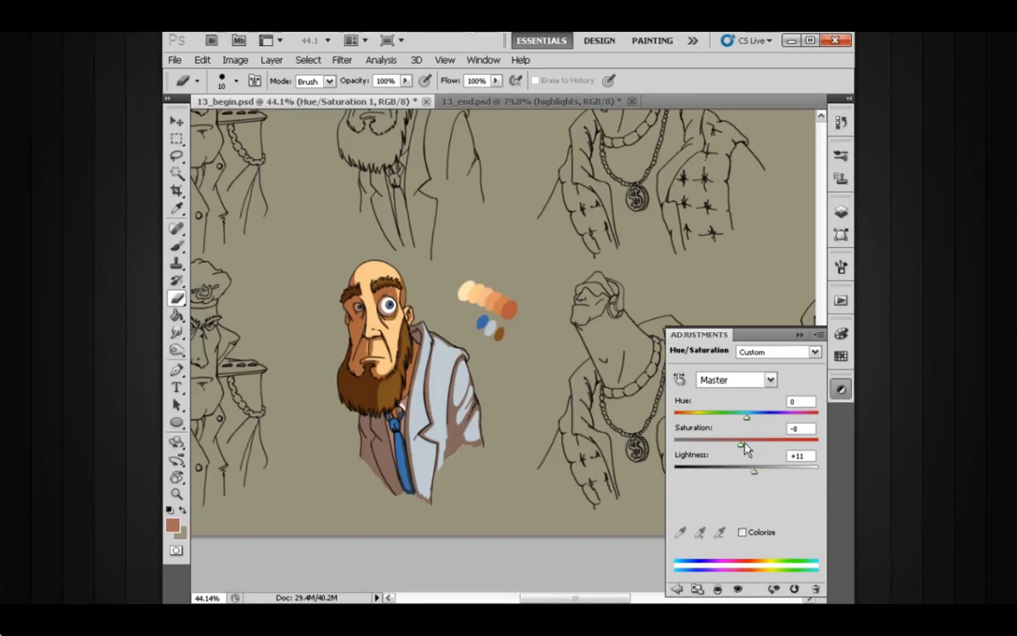
pyautogui.click(743, 532)
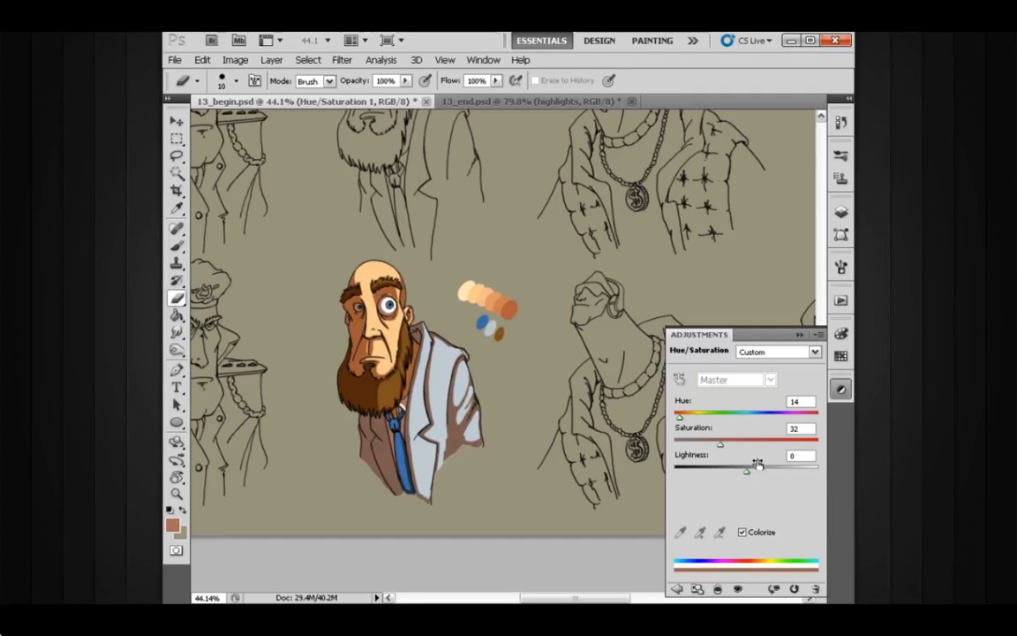
pyautogui.click(757, 467)
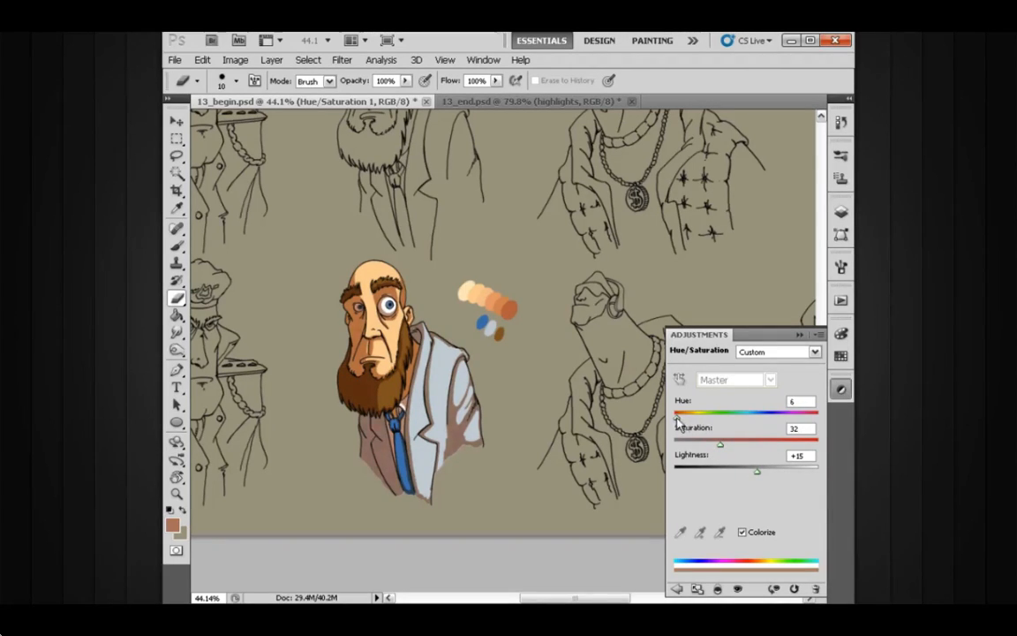
pyautogui.moveTo(678, 422); pyautogui.dragTo(810, 419)
pyautogui.moveTo(759, 478); pyautogui.dragTo(766, 477)
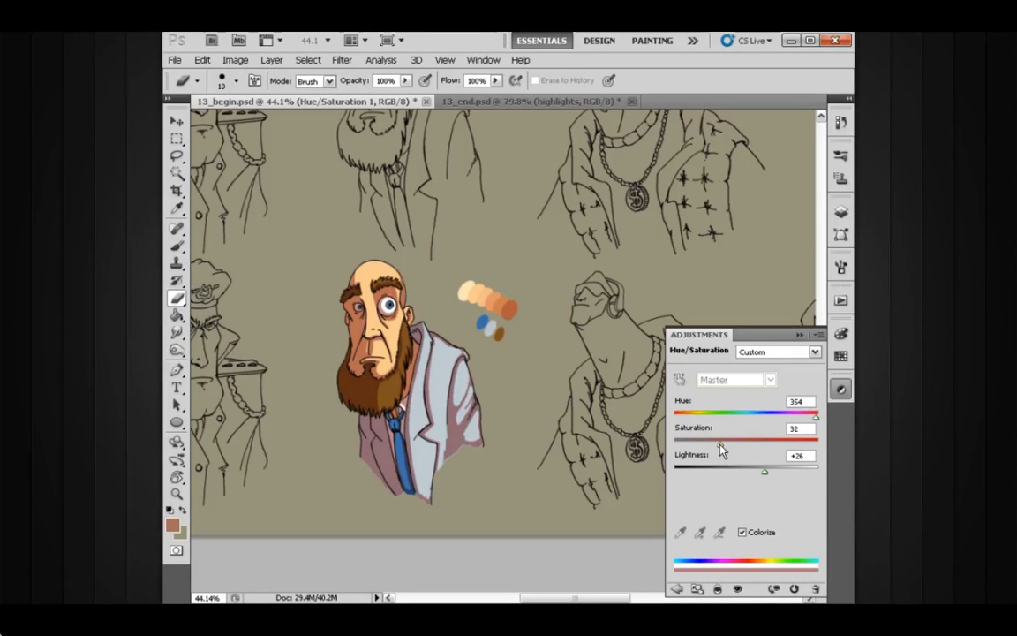
pyautogui.moveTo(716, 445); pyautogui.dragTo(714, 445)
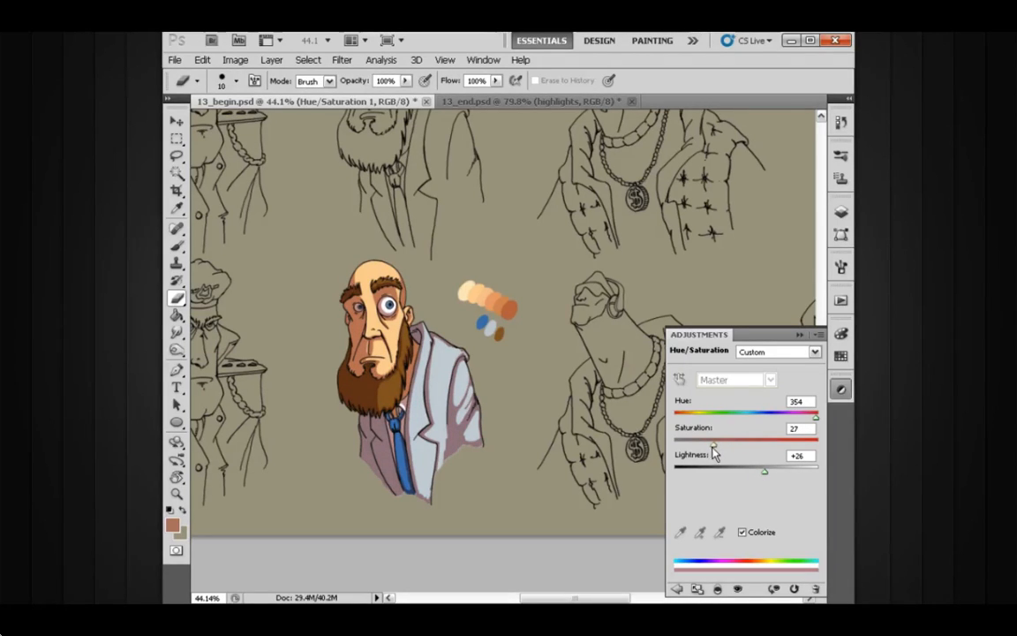